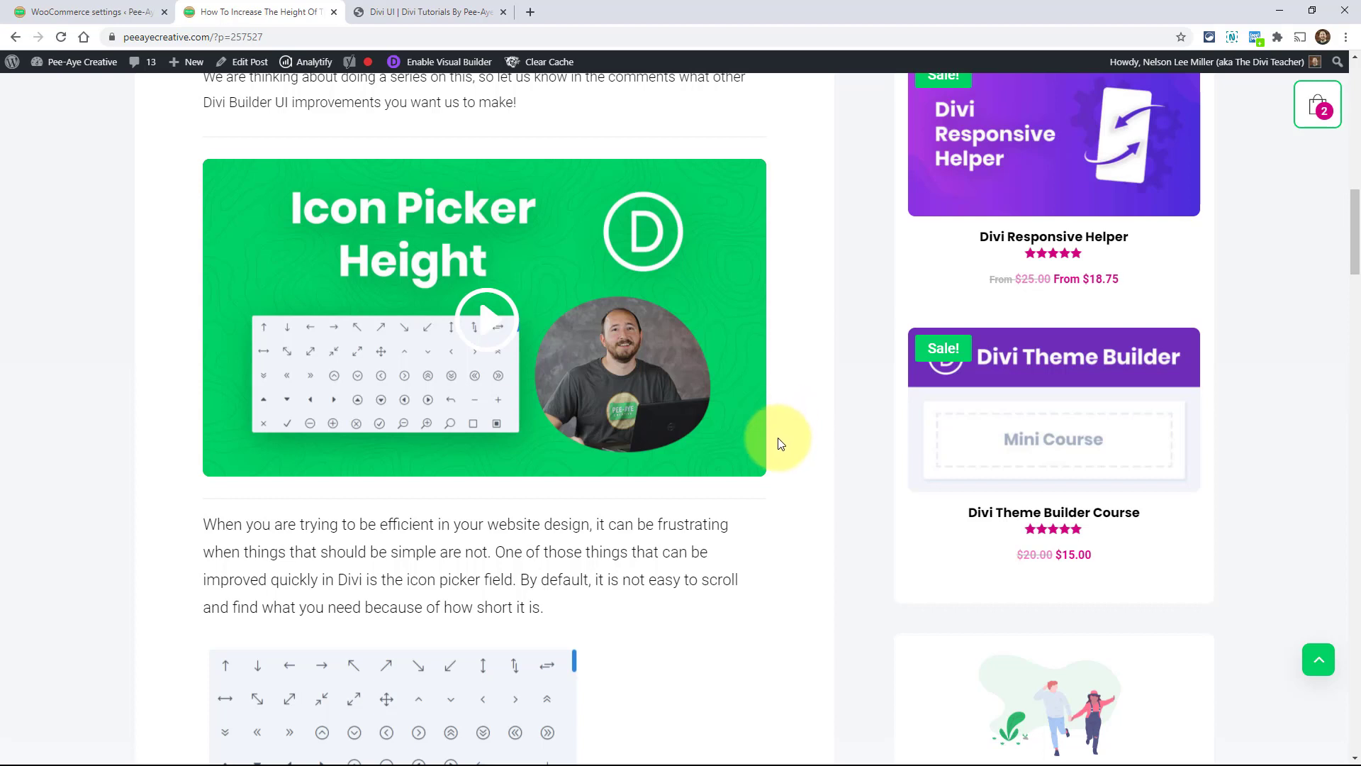
# Copy the CSS snippet for increasing the Divi icon picker height from the tutorial article
pyautogui.scroll(-2, 791, 523)
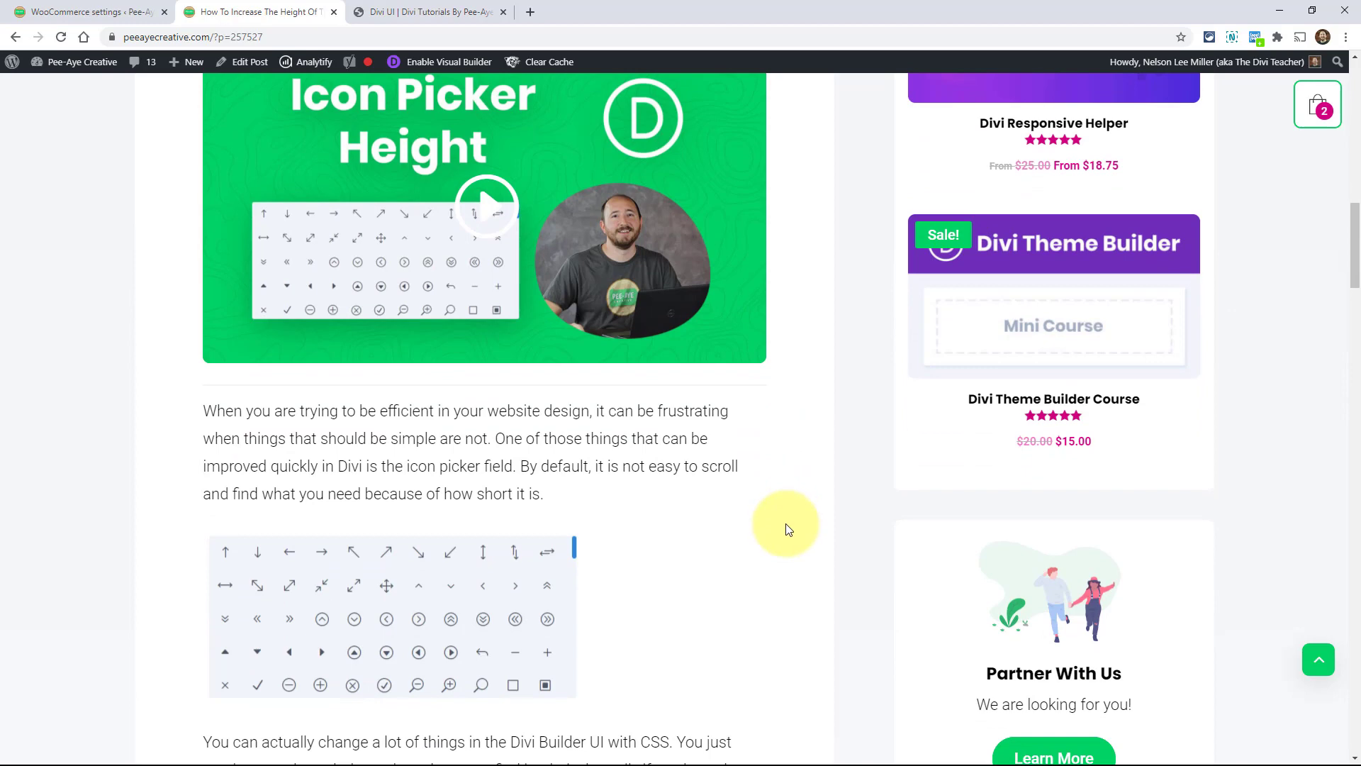
pyautogui.scroll(-4, 780, 529)
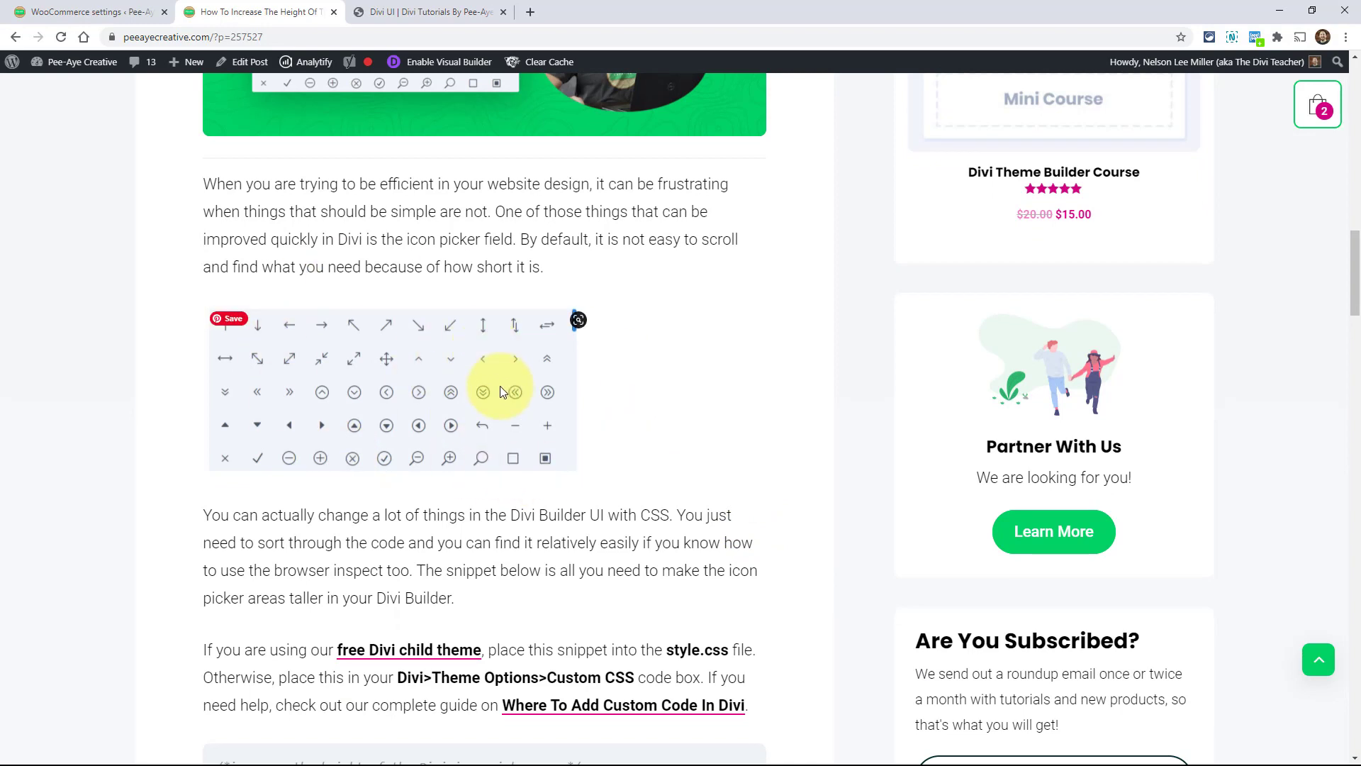
pyautogui.scroll(-3, 601, 445)
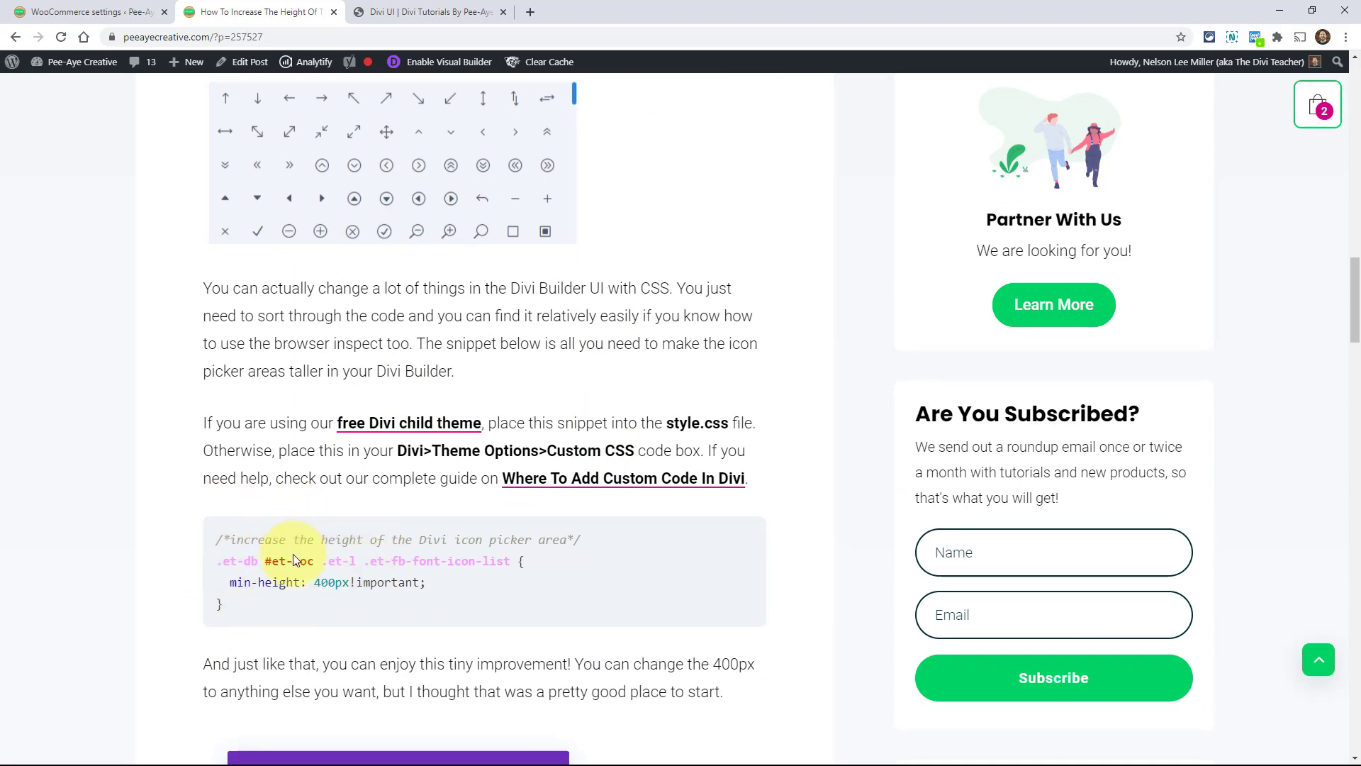
pyautogui.moveTo(238, 607); pyautogui.dragTo(214, 545)
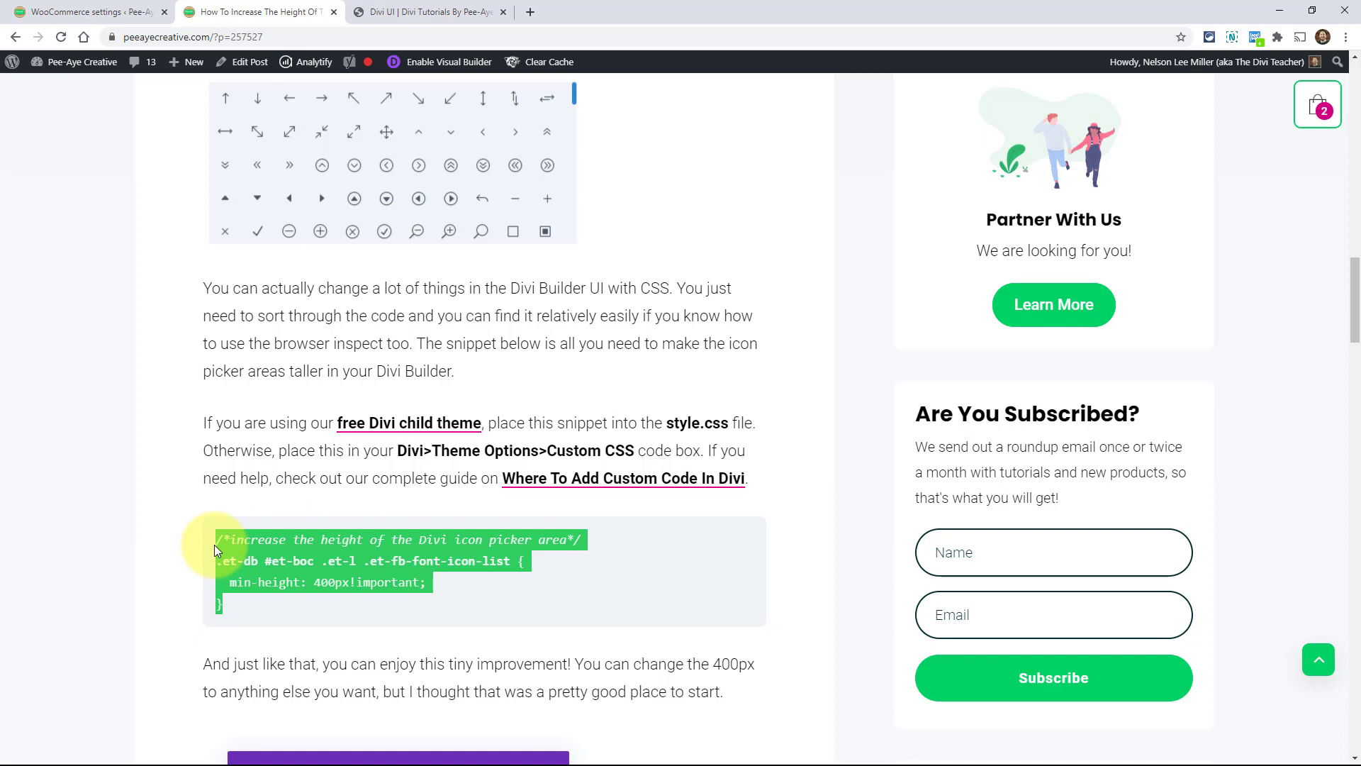
# On the Divi UI demo page, open the text blurb's Image & Icon settings and move and enlarge the settings window
pyautogui.click(402, 10)
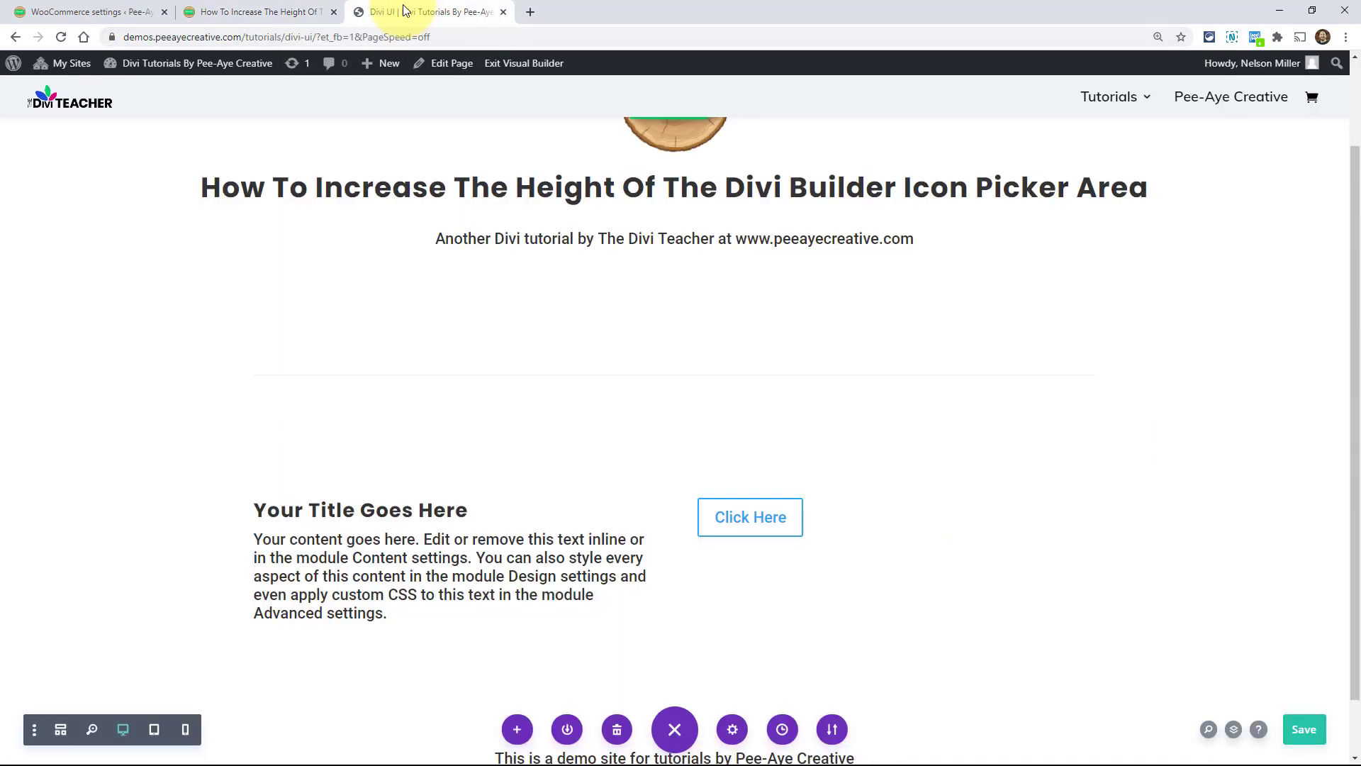
pyautogui.moveTo(601, 430)
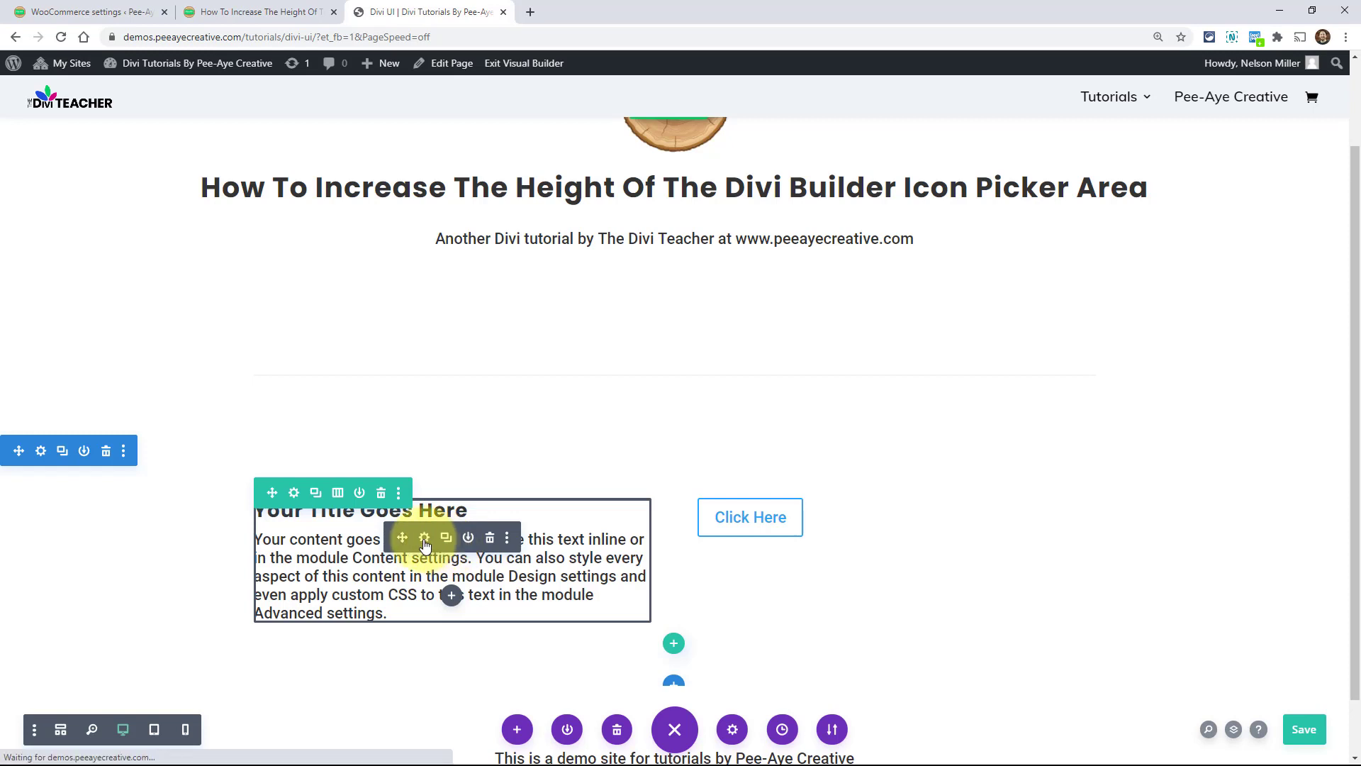
pyautogui.click(424, 540)
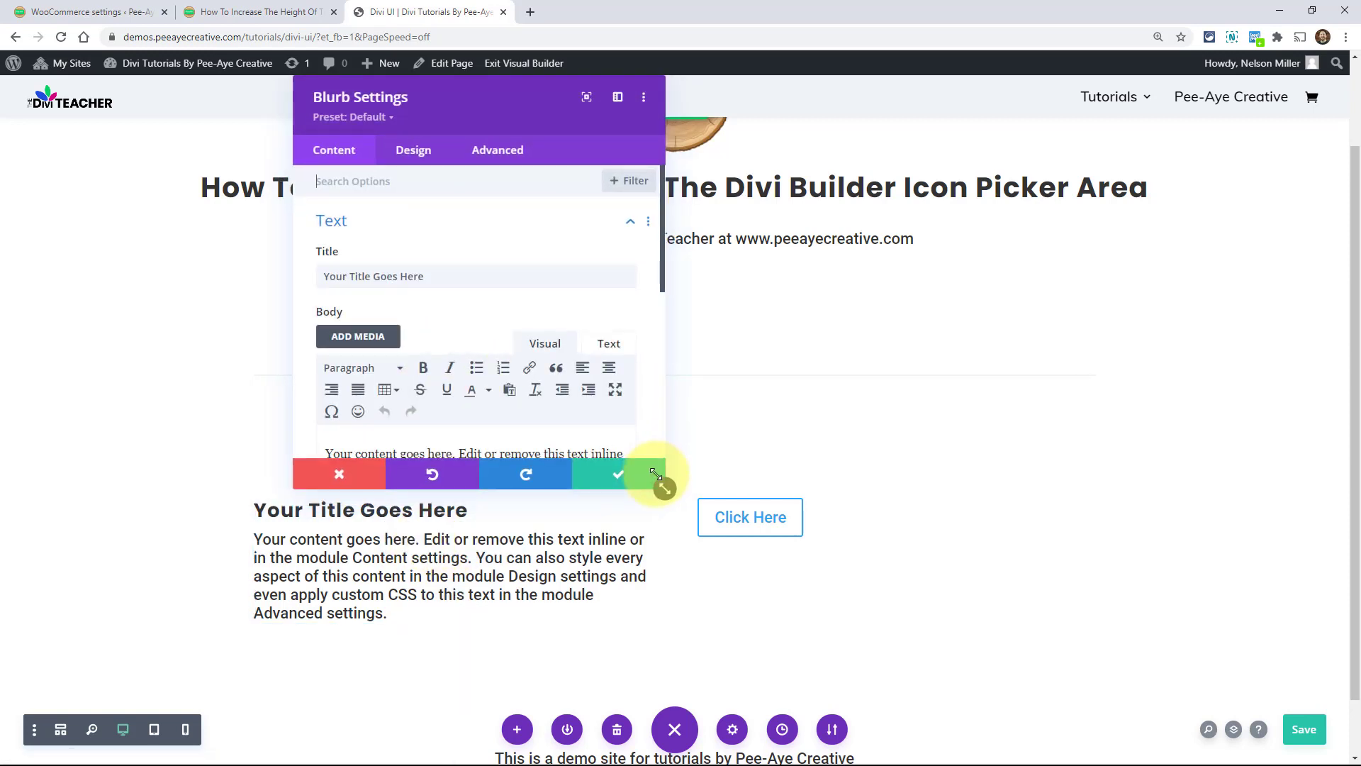
pyautogui.scroll(-3, 388, 310)
pyautogui.scroll(-3, 348, 201)
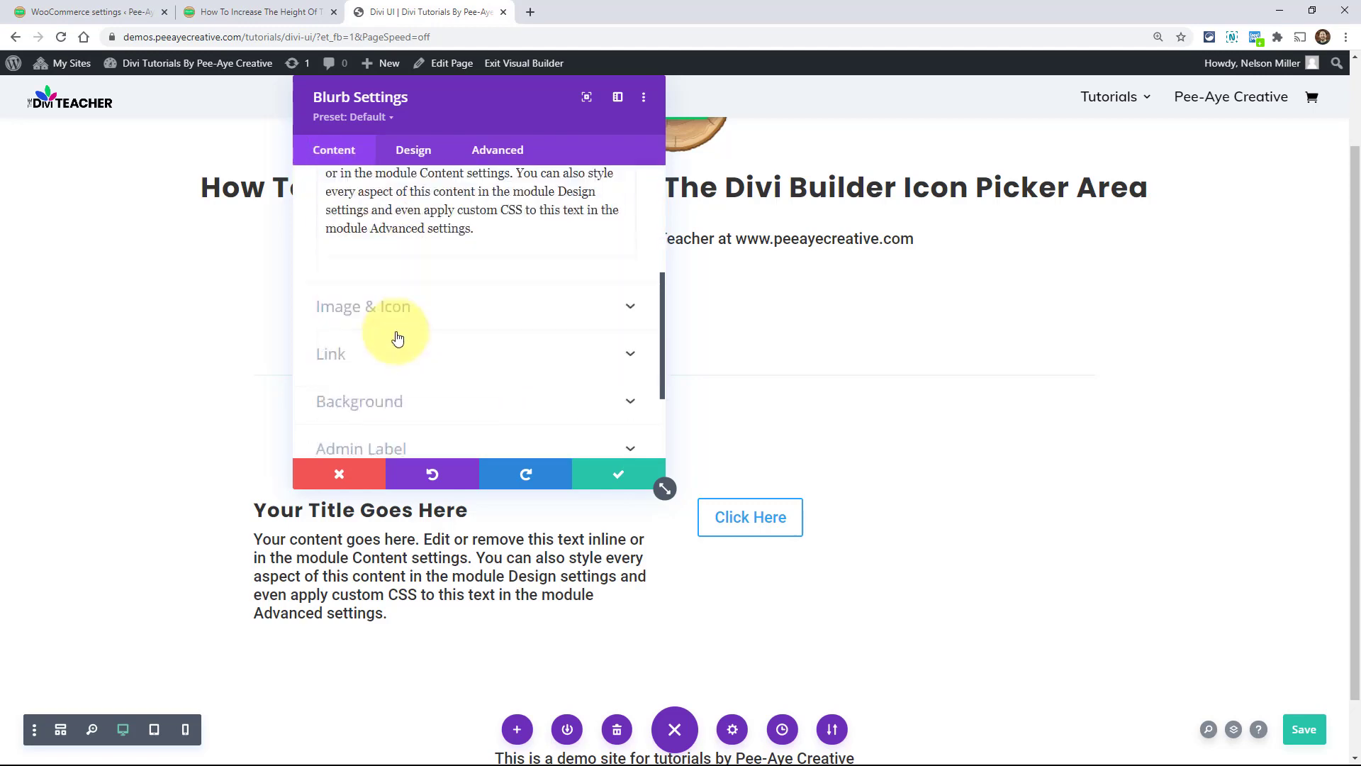
pyautogui.click(365, 232)
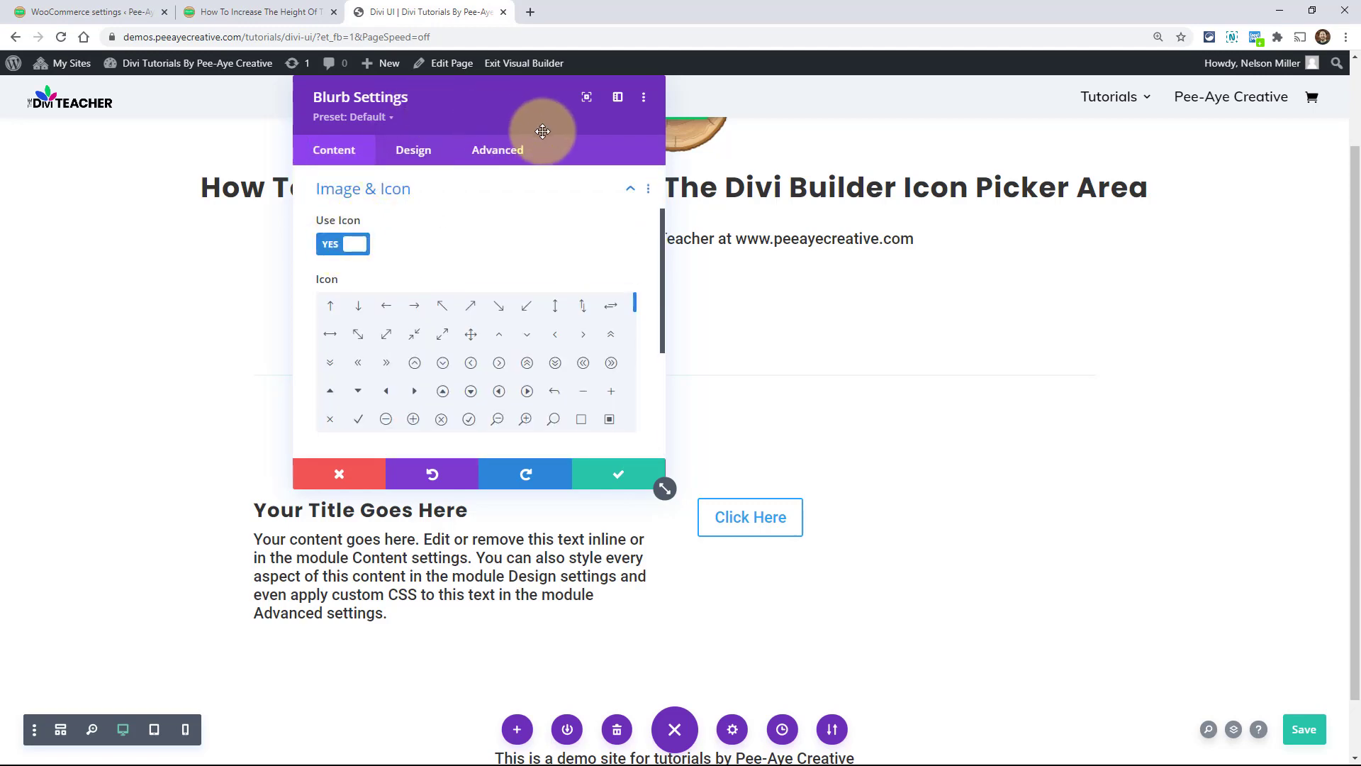
pyautogui.moveTo(541, 131); pyautogui.dragTo(895, 194)
pyautogui.moveTo(1015, 544); pyautogui.dragTo(1025, 641)
# Look through the blurb's whole icon picker list at its default height, and close the blurb settings
pyautogui.scroll(-1, 801, 423)
pyautogui.scroll(-5, 801, 424)
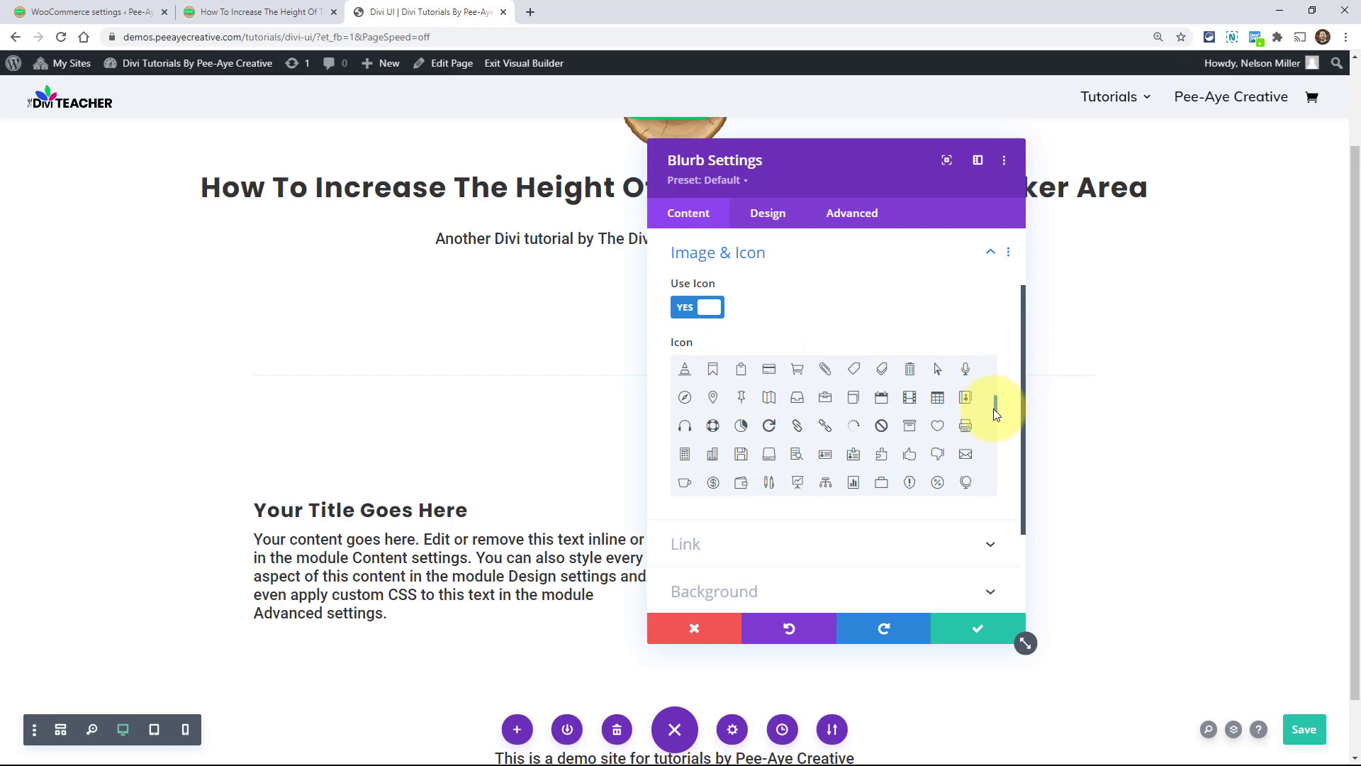
pyautogui.scroll(-5, 895, 438)
pyautogui.scroll(-5, 895, 437)
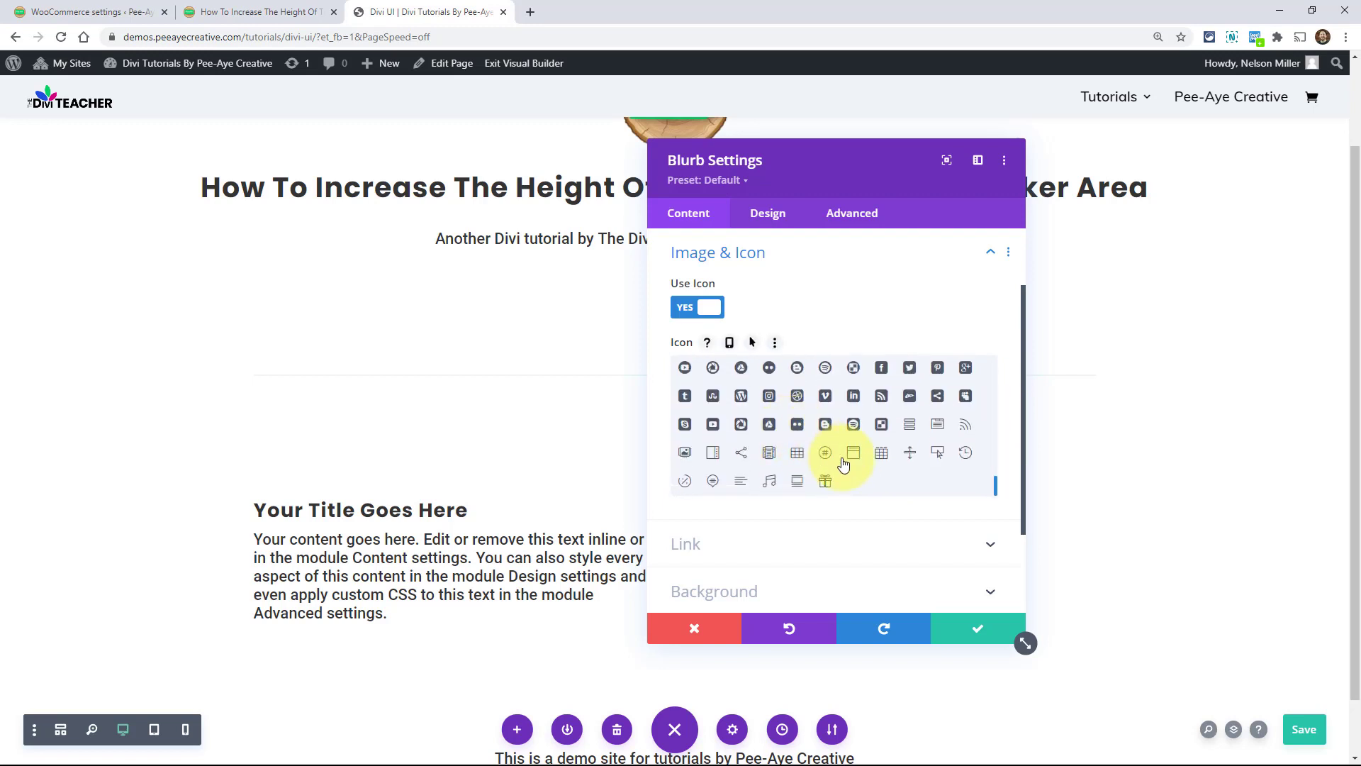
pyautogui.scroll(5, 850, 468)
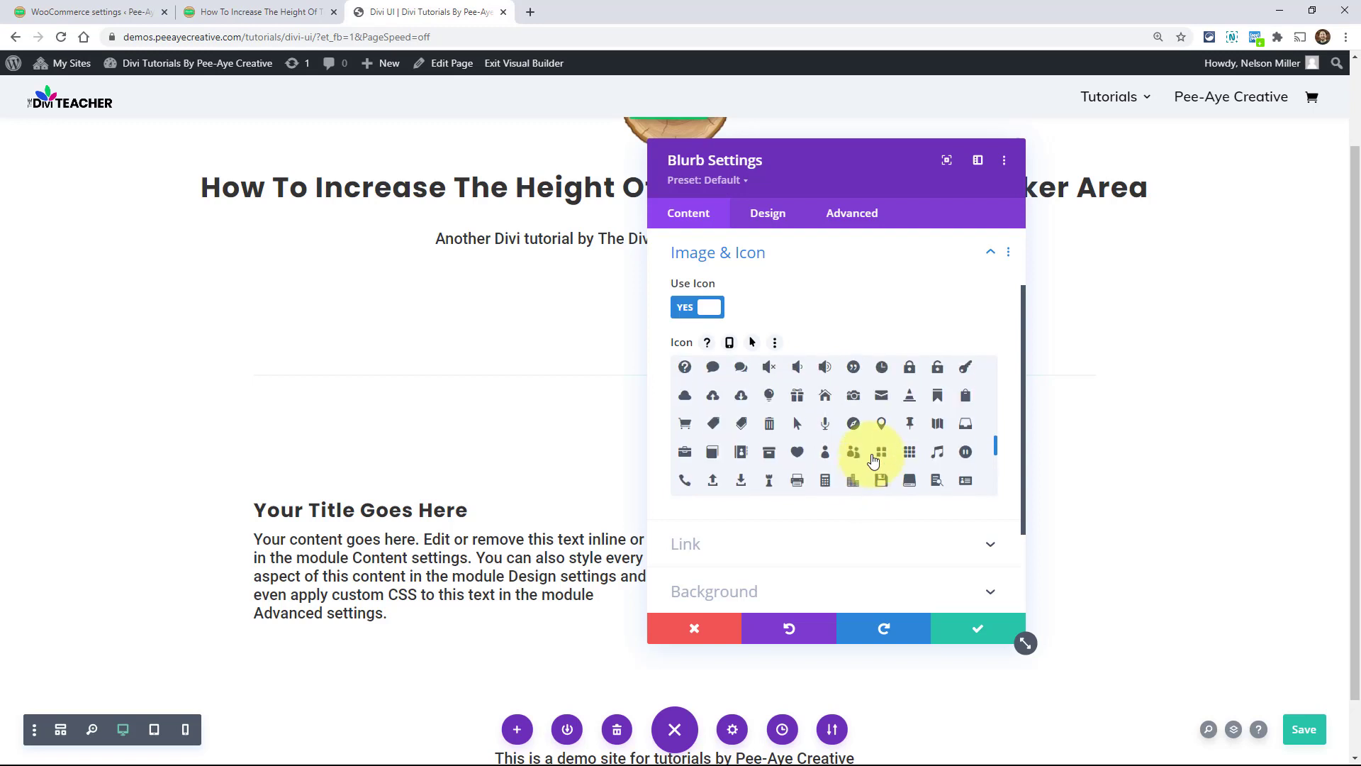
pyautogui.scroll(5, 874, 461)
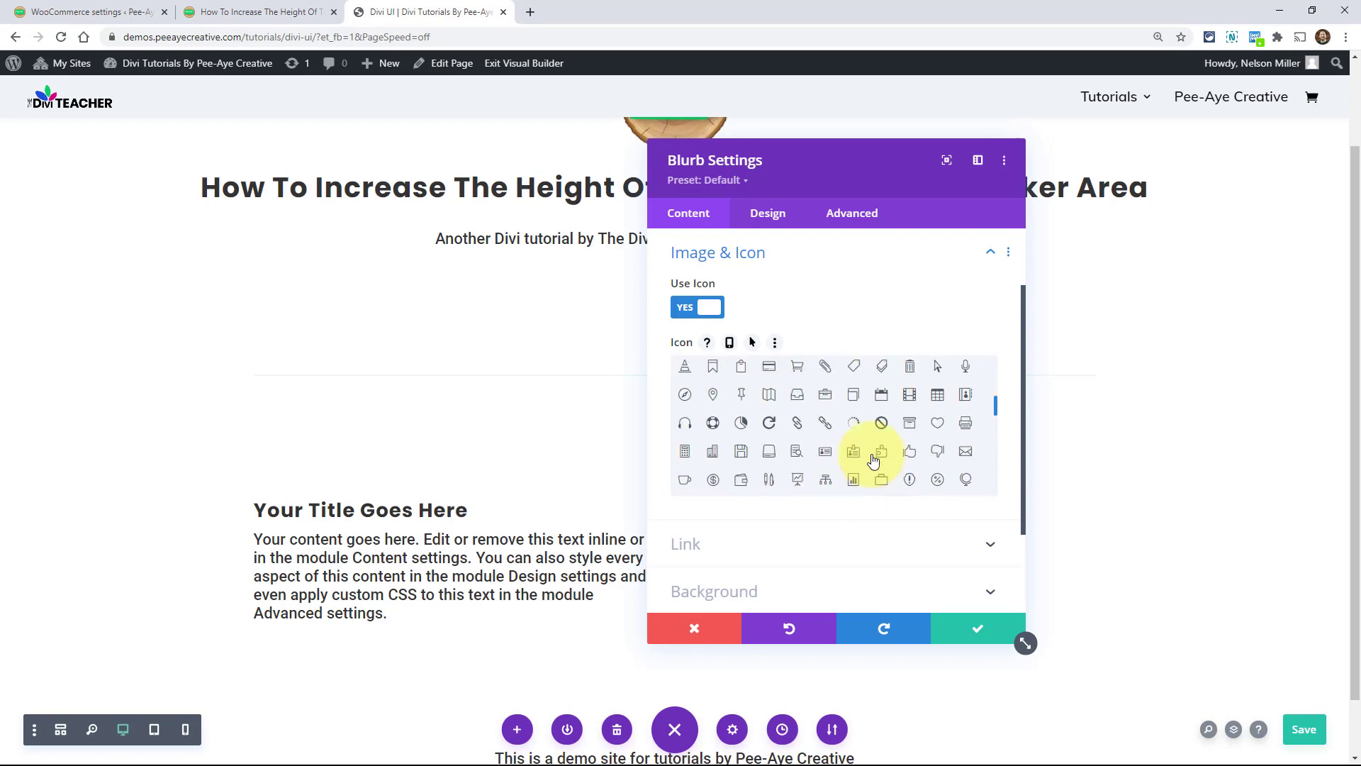
pyautogui.scroll(2, 874, 461)
pyautogui.scroll(2, 874, 461)
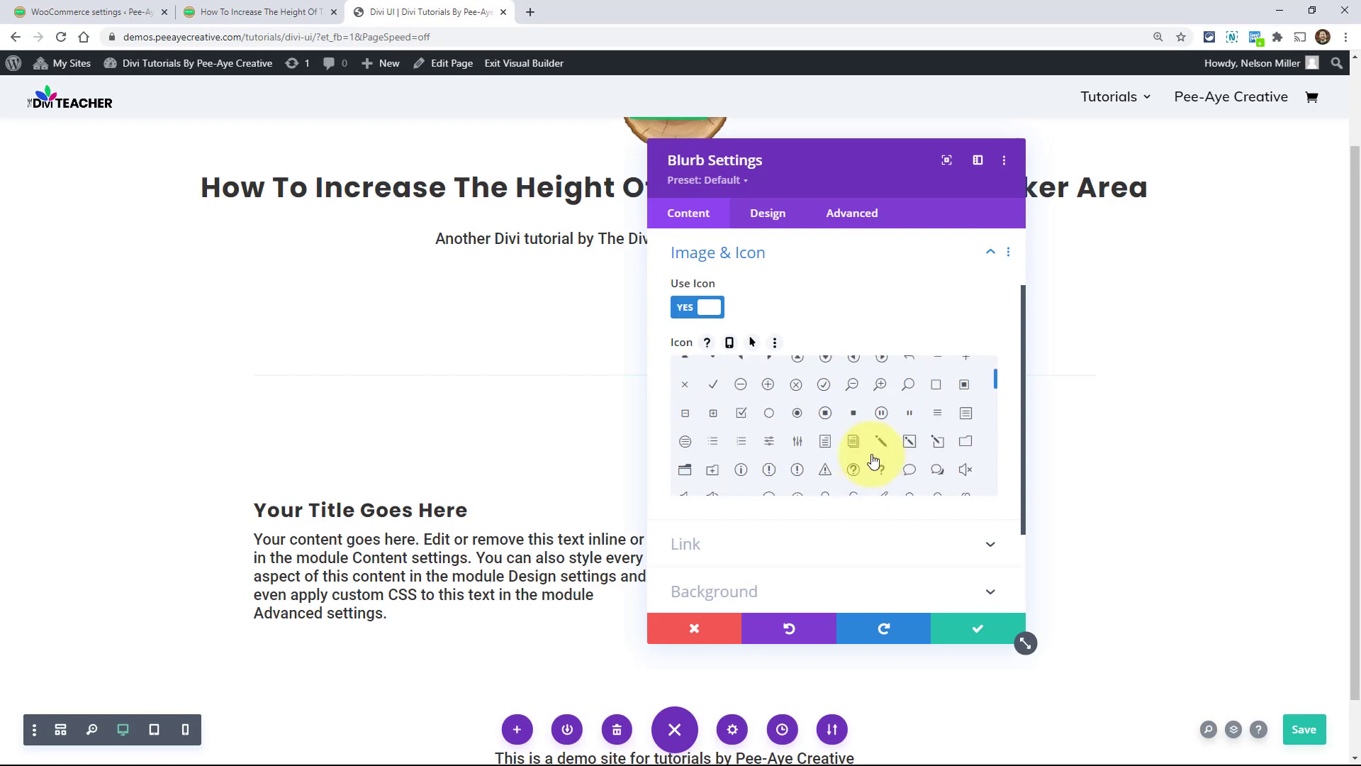
pyautogui.scroll(2, 874, 461)
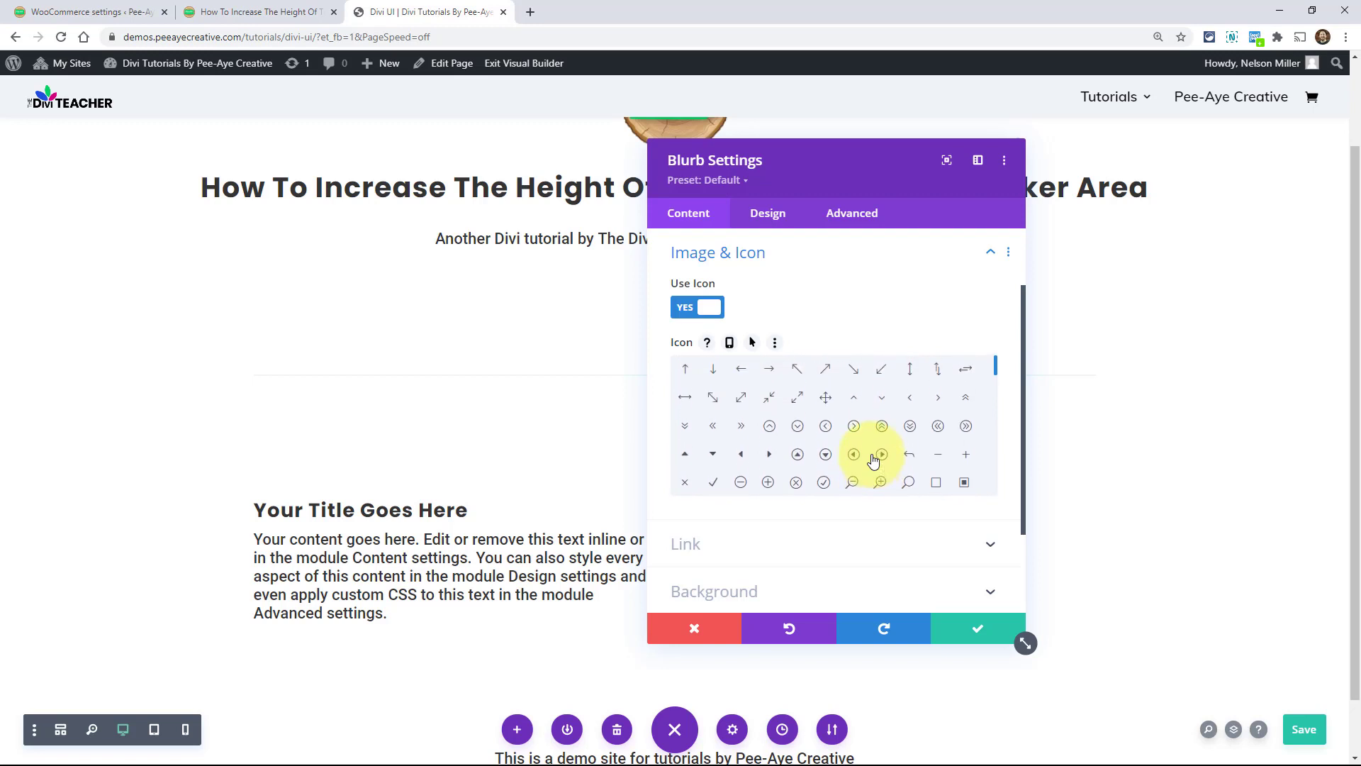
pyautogui.scroll(2, 872, 461)
pyautogui.scroll(-2, 844, 475)
pyautogui.scroll(-6, 825, 487)
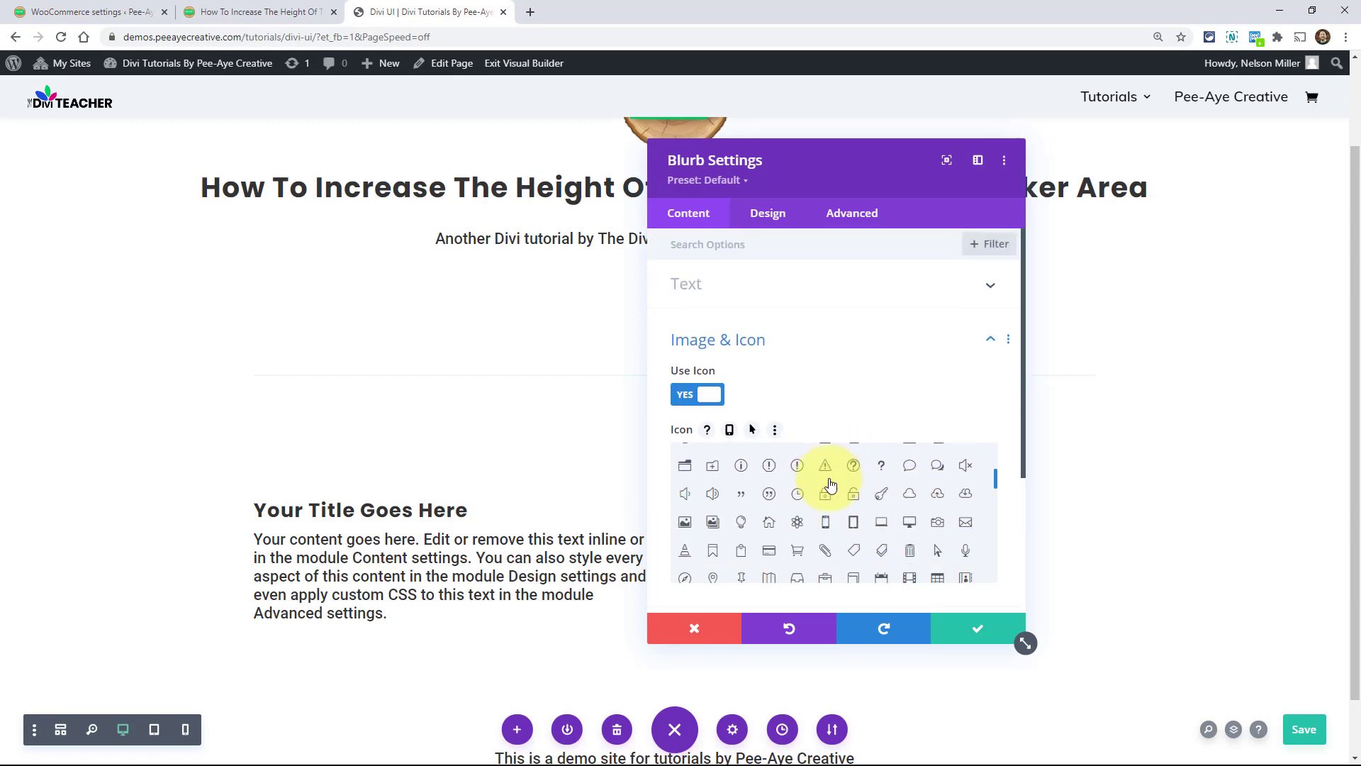
pyautogui.scroll(-4, 803, 491)
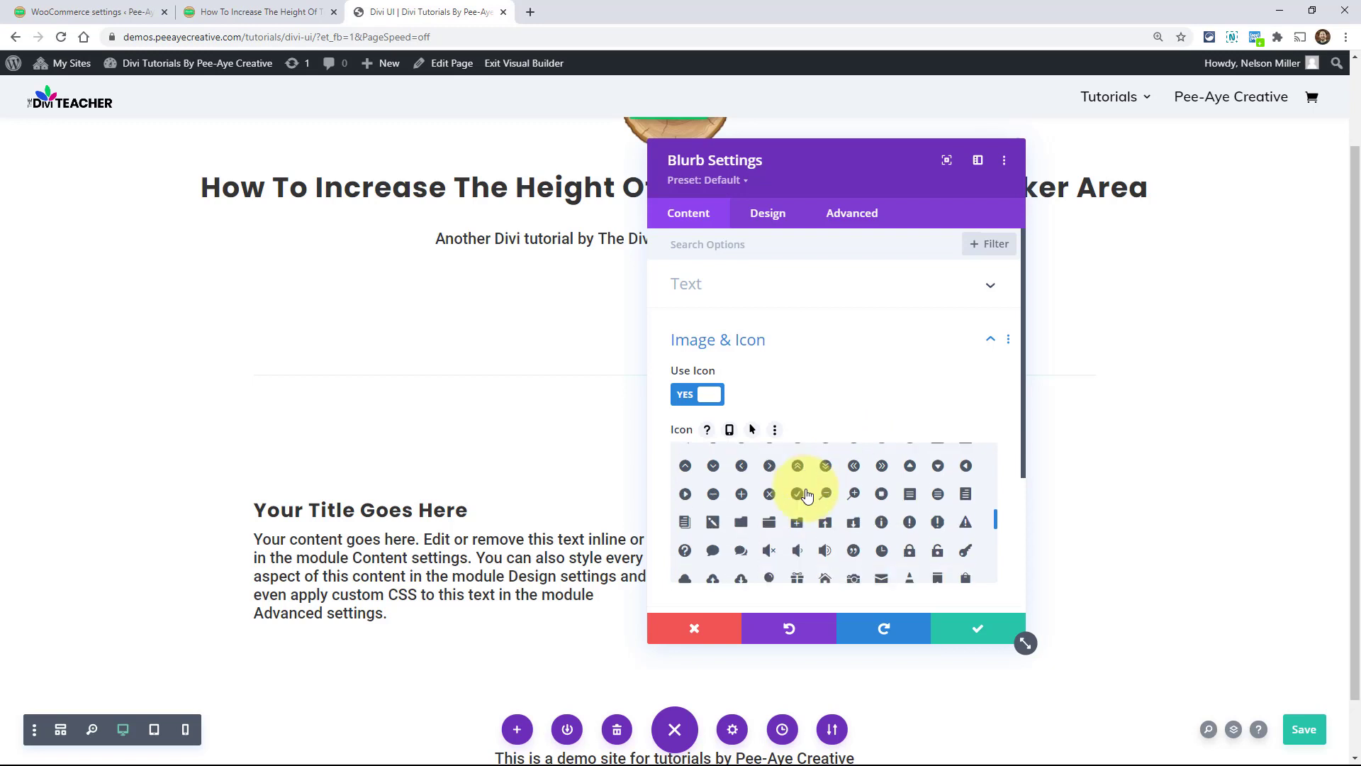
pyautogui.scroll(-1, 826, 395)
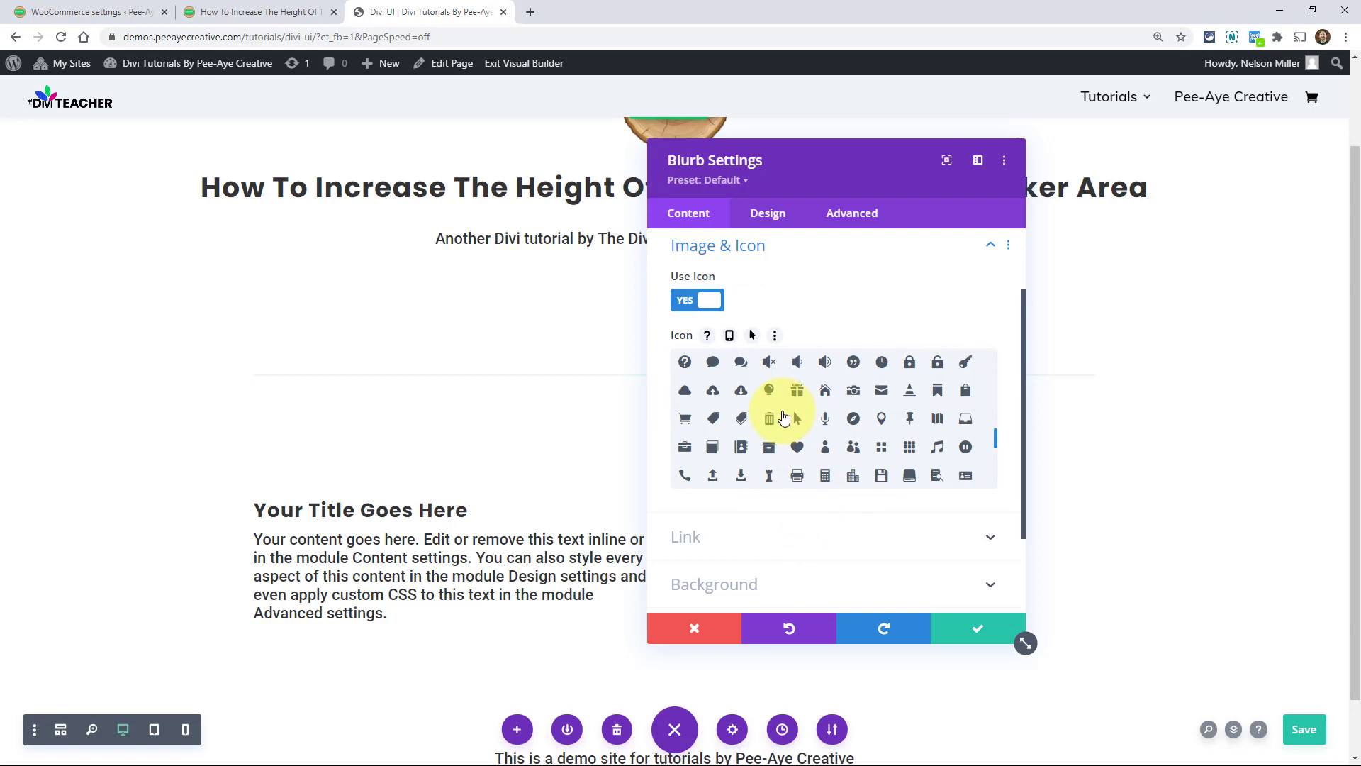
pyautogui.moveTo(736, 156); pyautogui.dragTo(627, 153)
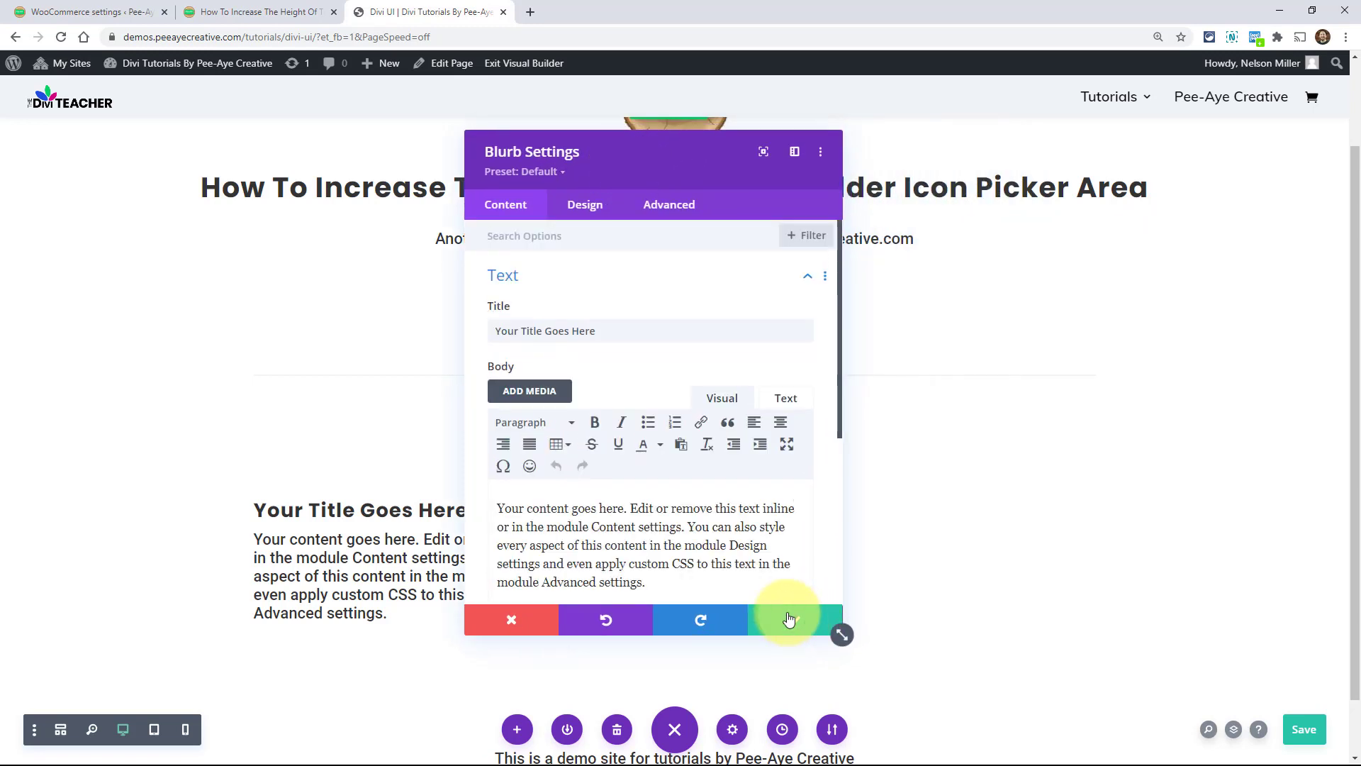
pyautogui.click(789, 619)
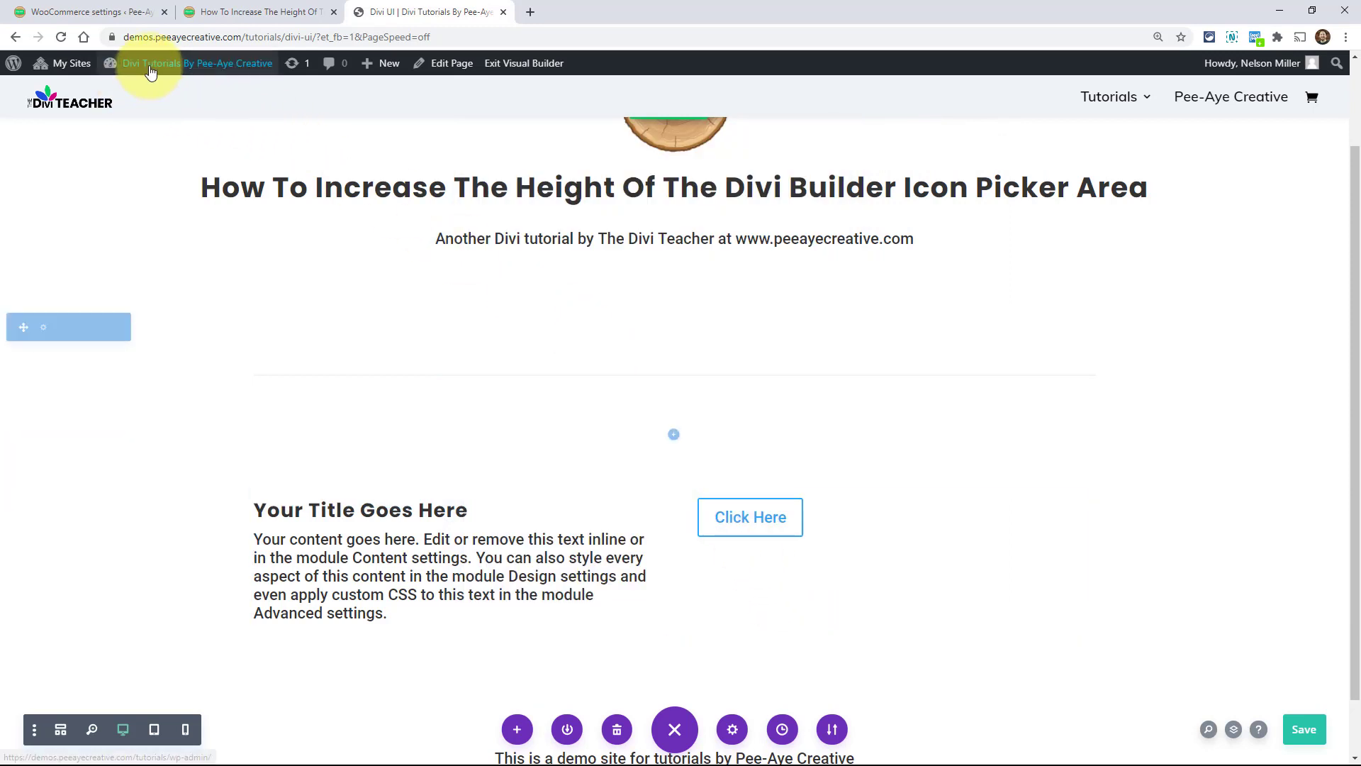
# Open the demo site's dashboard in a new browser tab placed before the page's tab, and go to Divi Theme Options
pyautogui.rightClick(131, 90)
pyautogui.click(153, 100)
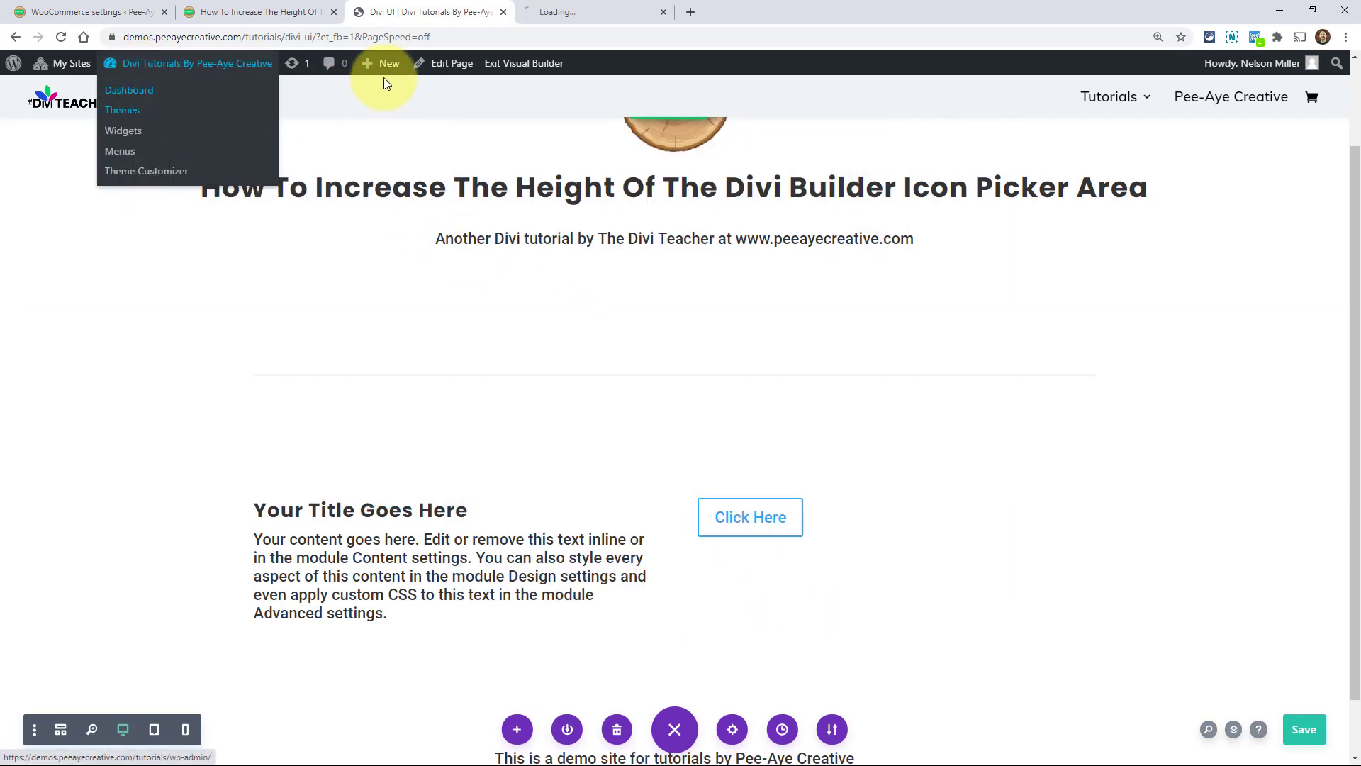
pyautogui.click(504, 12)
pyautogui.moveTo(473, 8); pyautogui.dragTo(470, 9)
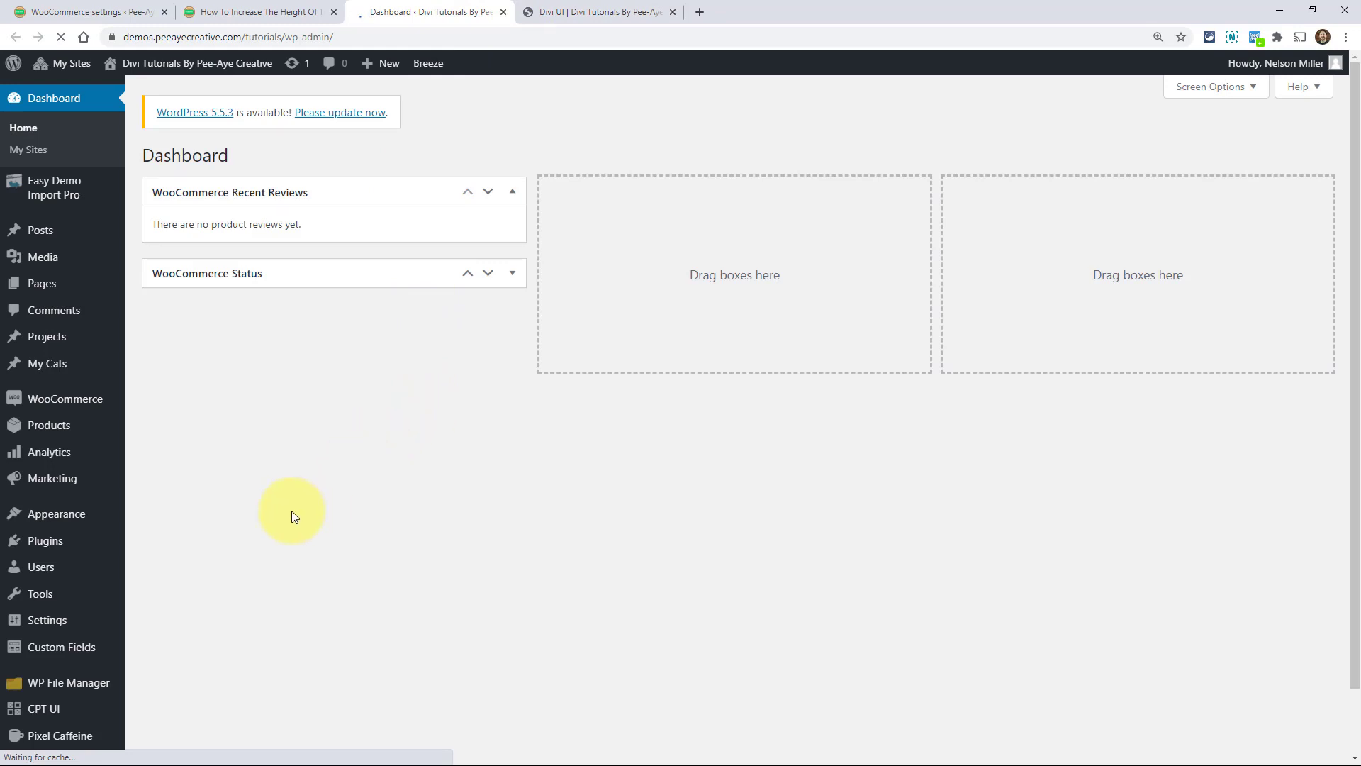
pyautogui.scroll(-2, 266, 528)
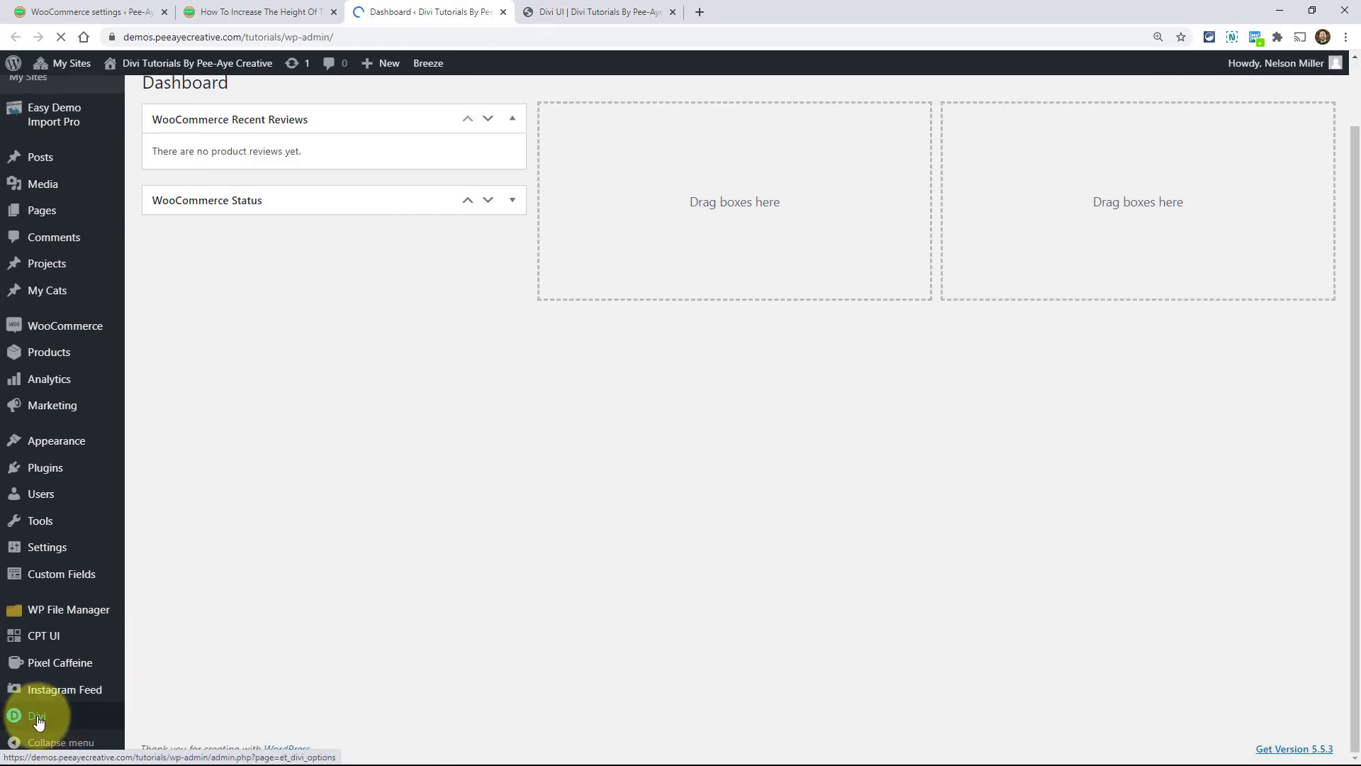
pyautogui.moveTo(38, 721)
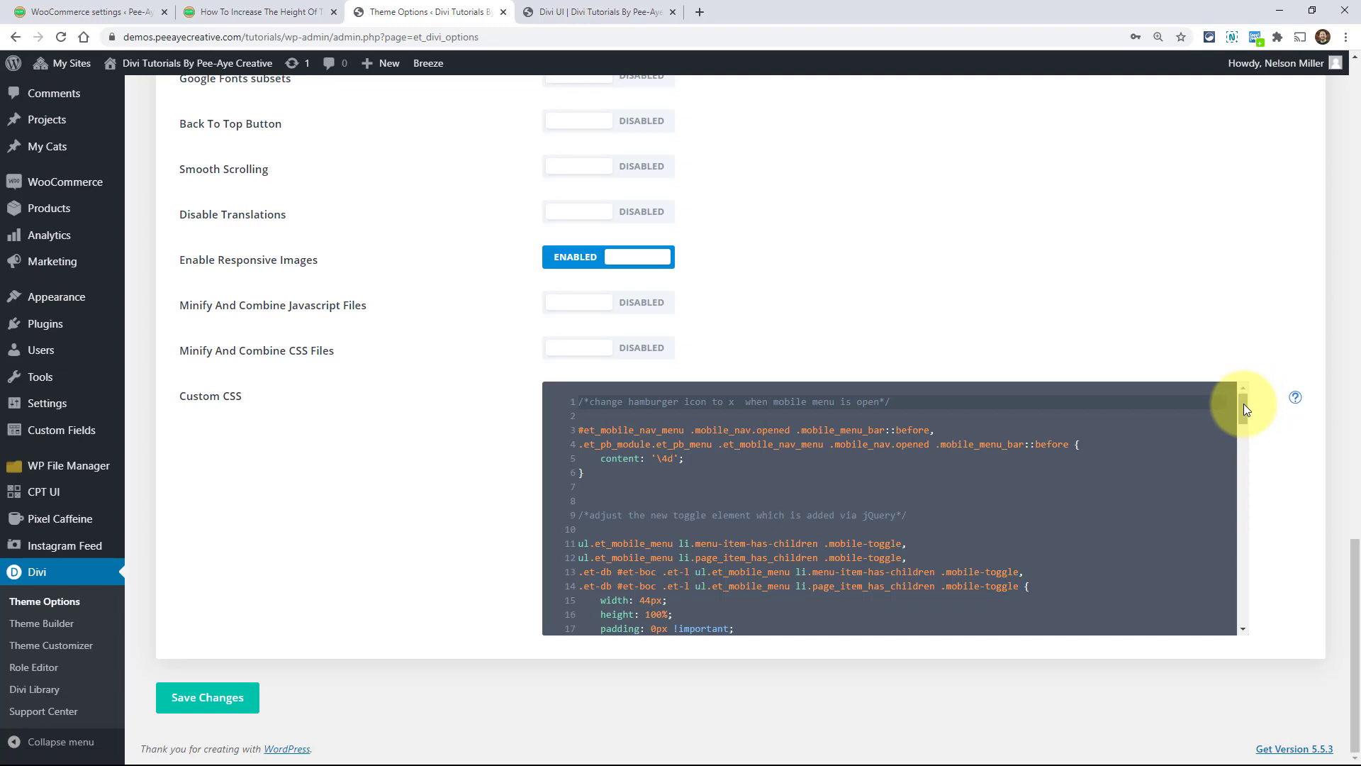
# Append the copied icon picker rule for .et-fb-font-icon-list with min-height: 400px!important at the end of the Custom CSS
pyautogui.moveTo(1243, 404); pyautogui.dragTo(1234, 626)
pyautogui.click(626, 614)
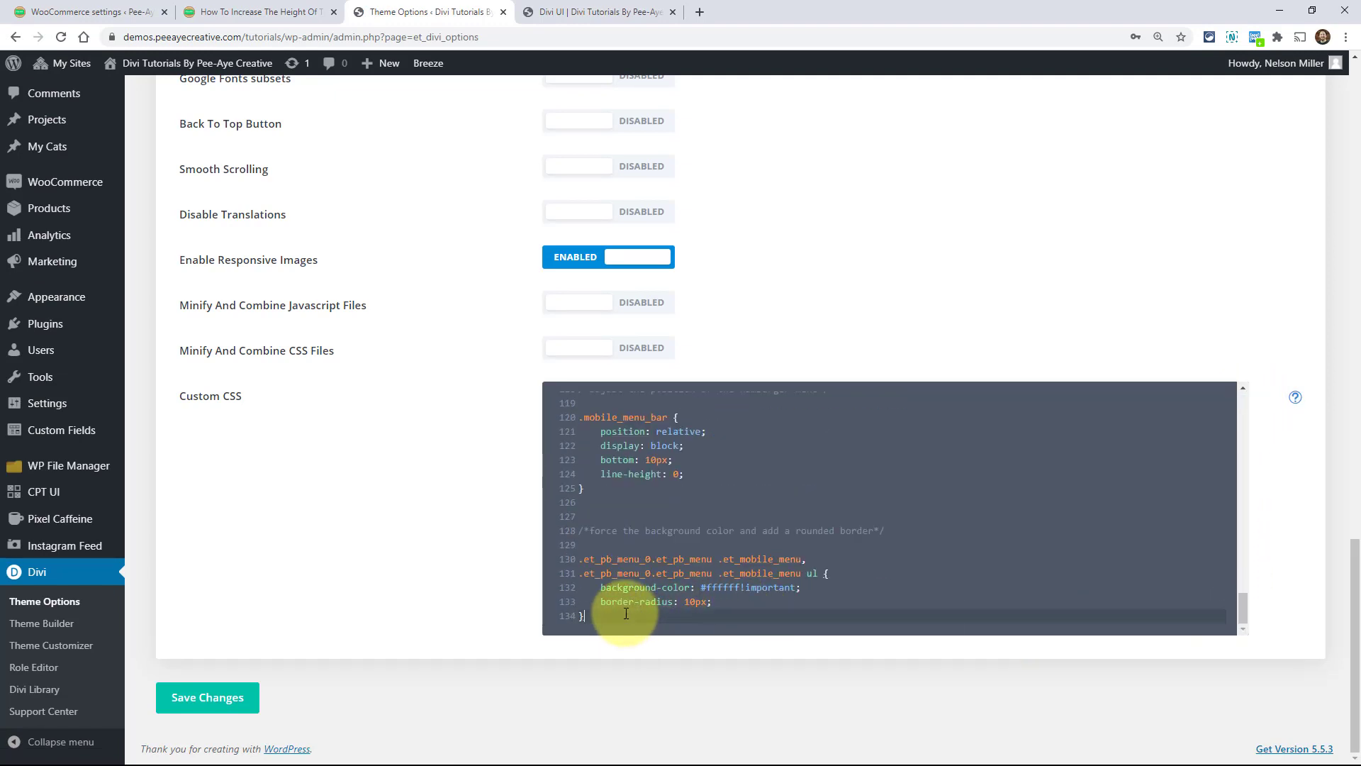
pyautogui.press('Return')
pyautogui.press('Return')
pyautogui.press('Return')
pyautogui.press('Return')
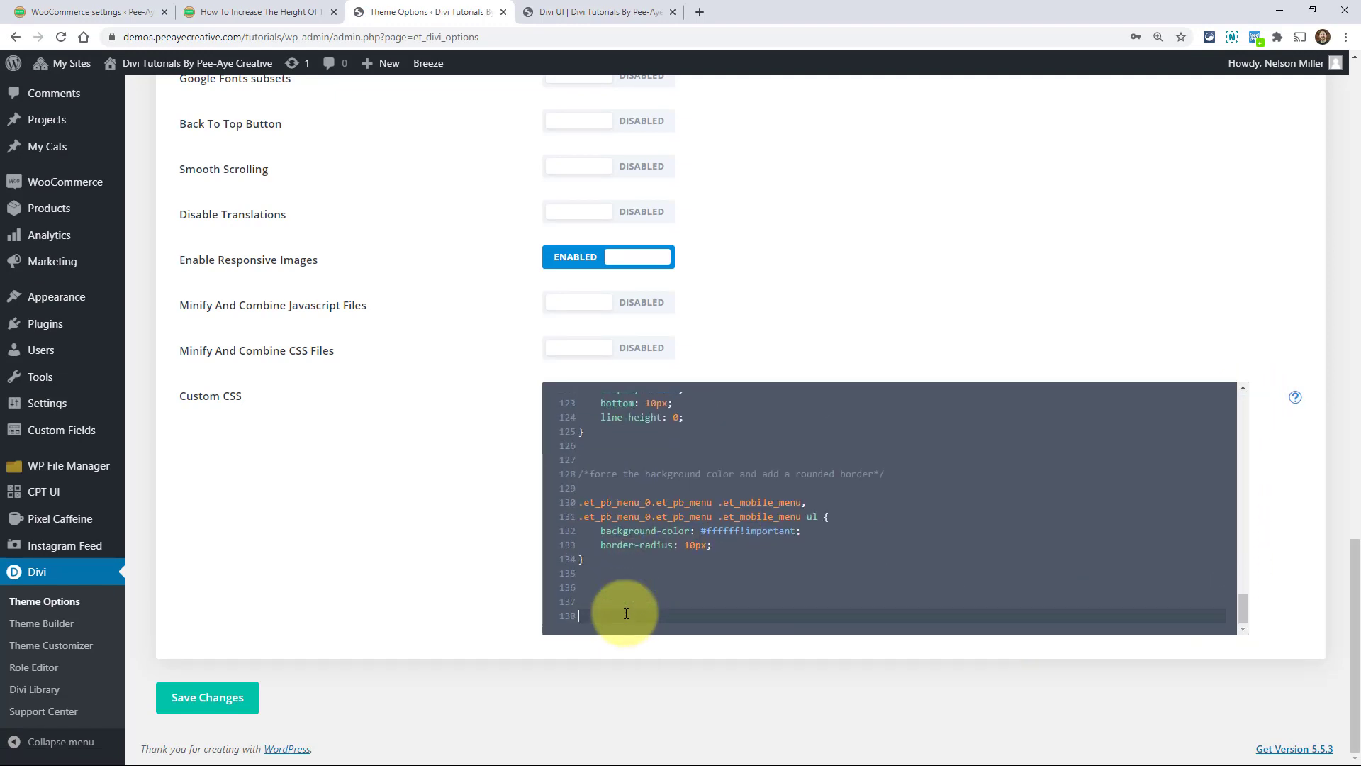
pyautogui.write('/*increase the height of the Divi icon picker area*/ .et-db #et-boc .et-l .et-fb-font-icon-list {   min-height: 400px!important; }')
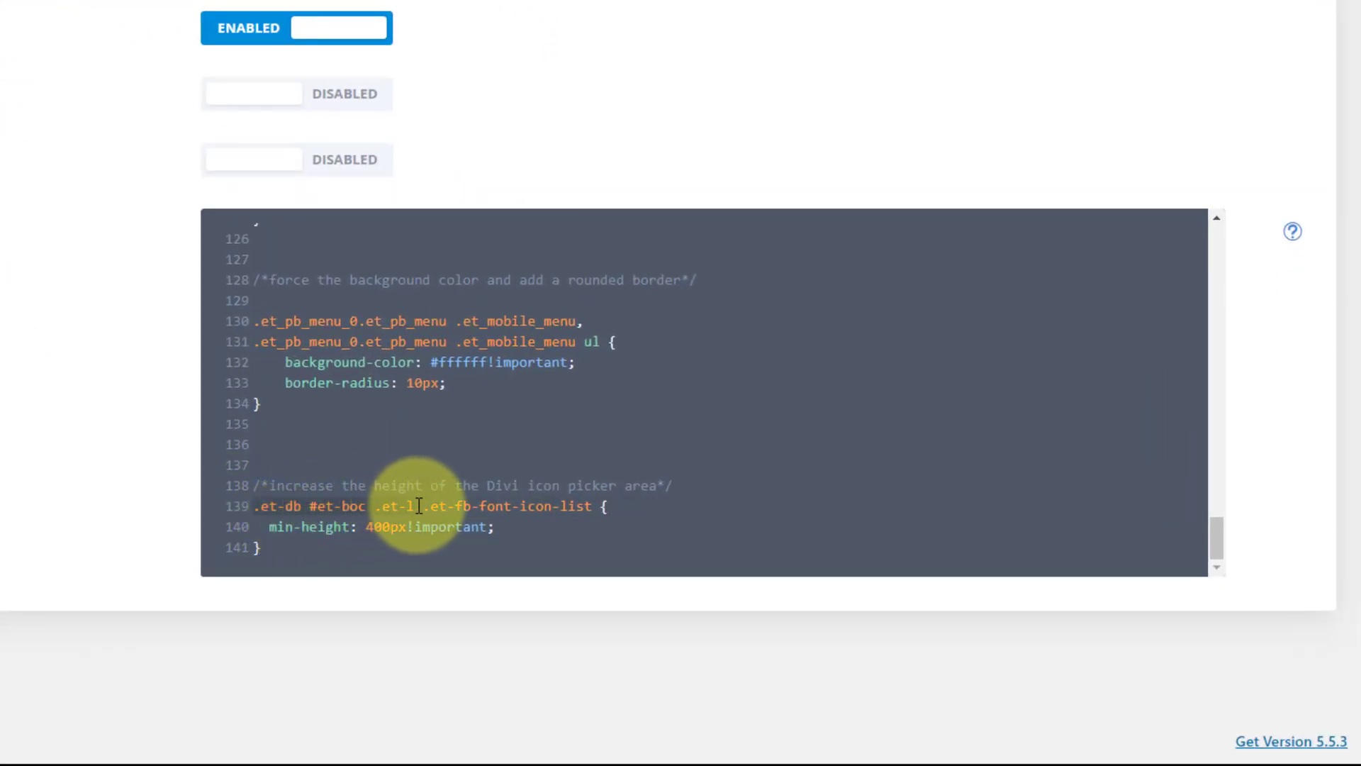
# Examine the pasted rule's min-height declaration and its #et-boc and .et-fb-font-icon-list selectors
pyautogui.click(303, 526)
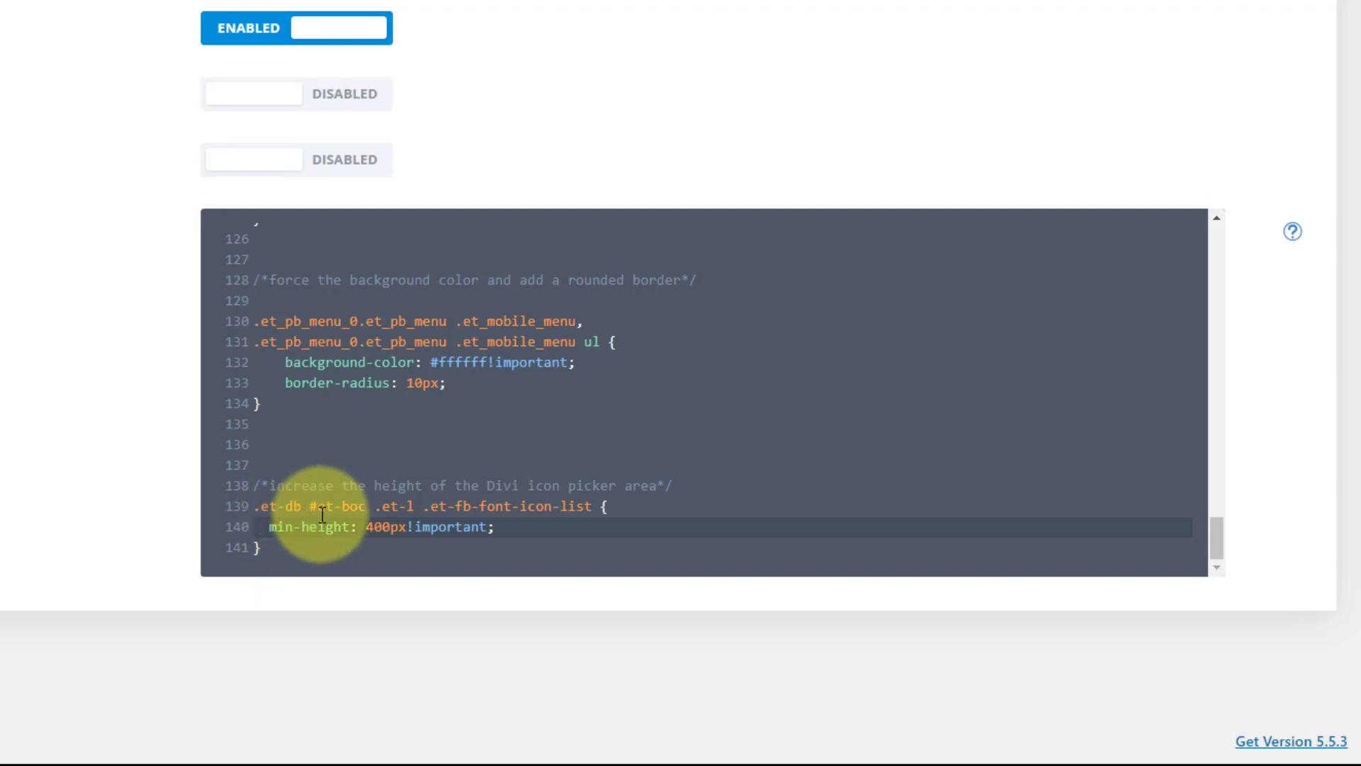
pyautogui.click(311, 505)
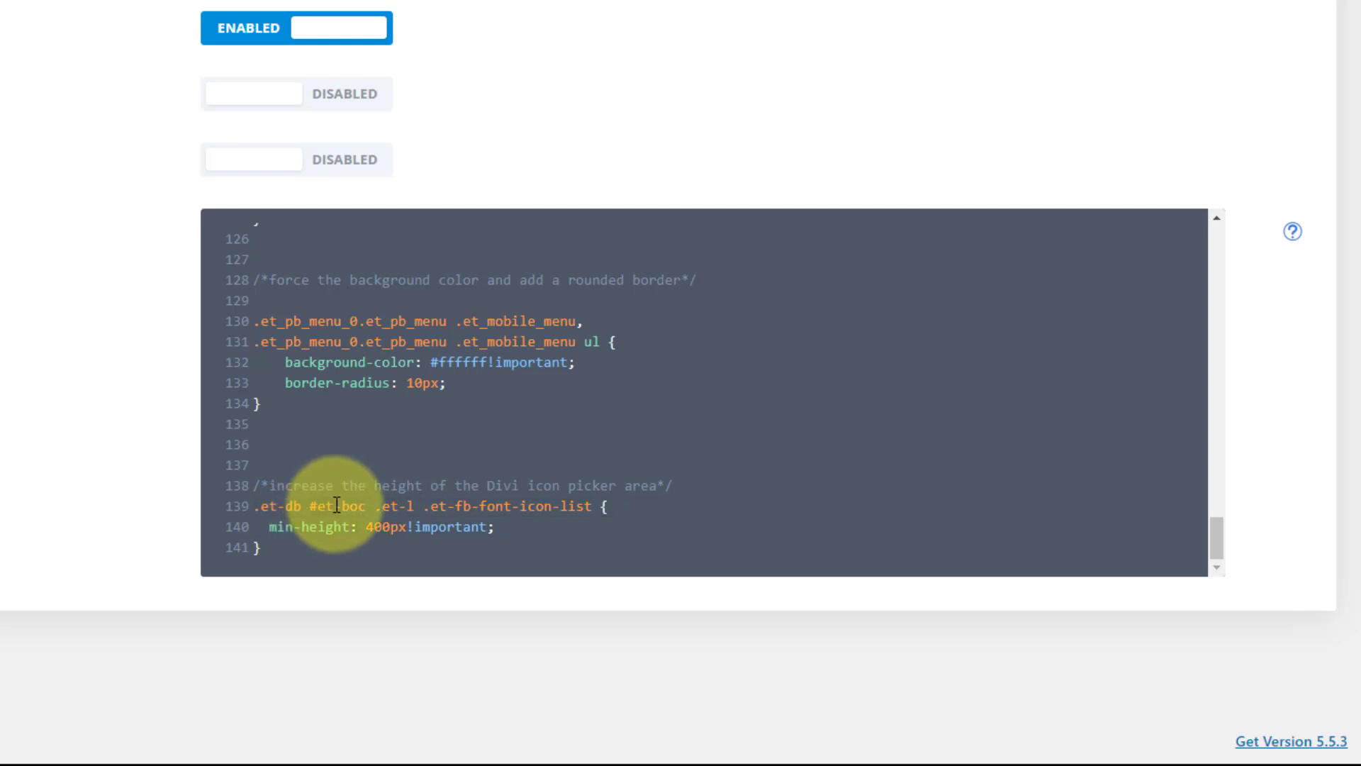
pyautogui.click(363, 506)
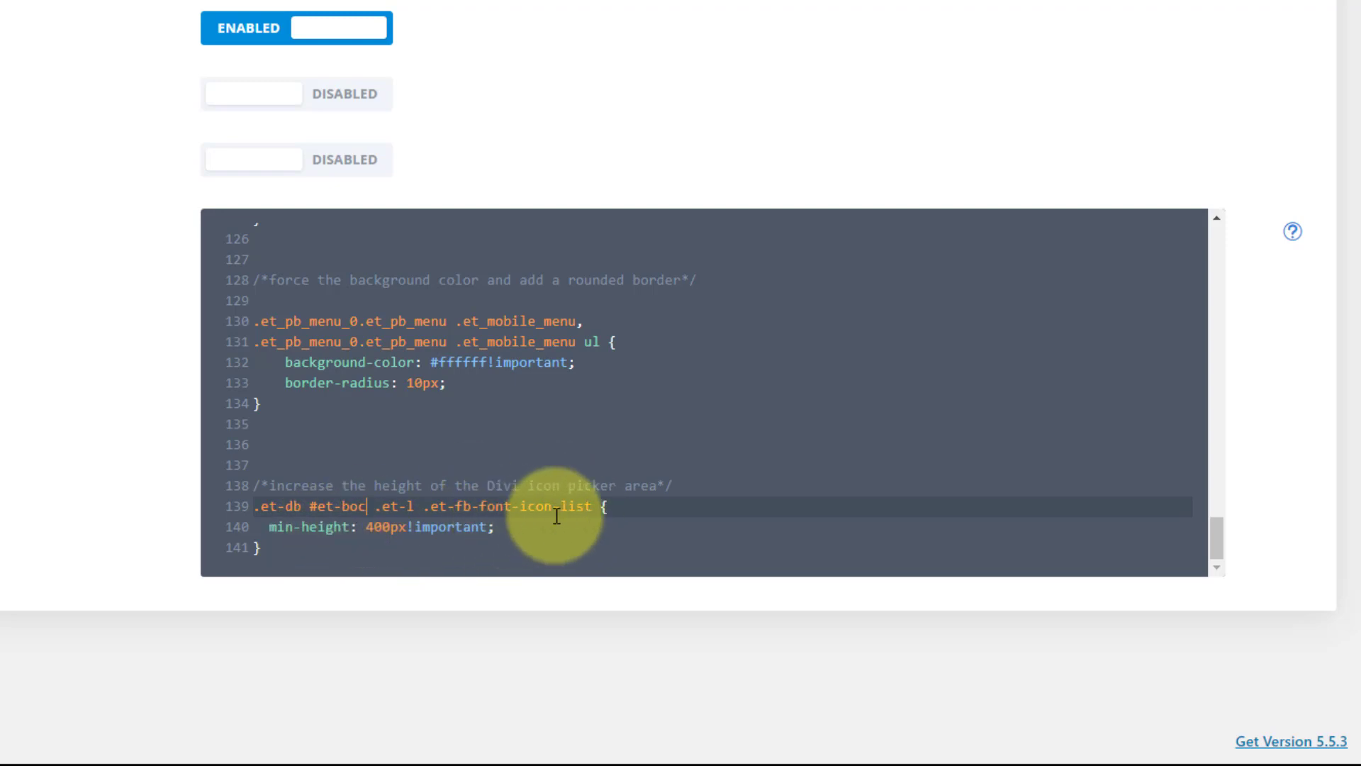
pyautogui.moveTo(595, 507); pyautogui.dragTo(425, 506)
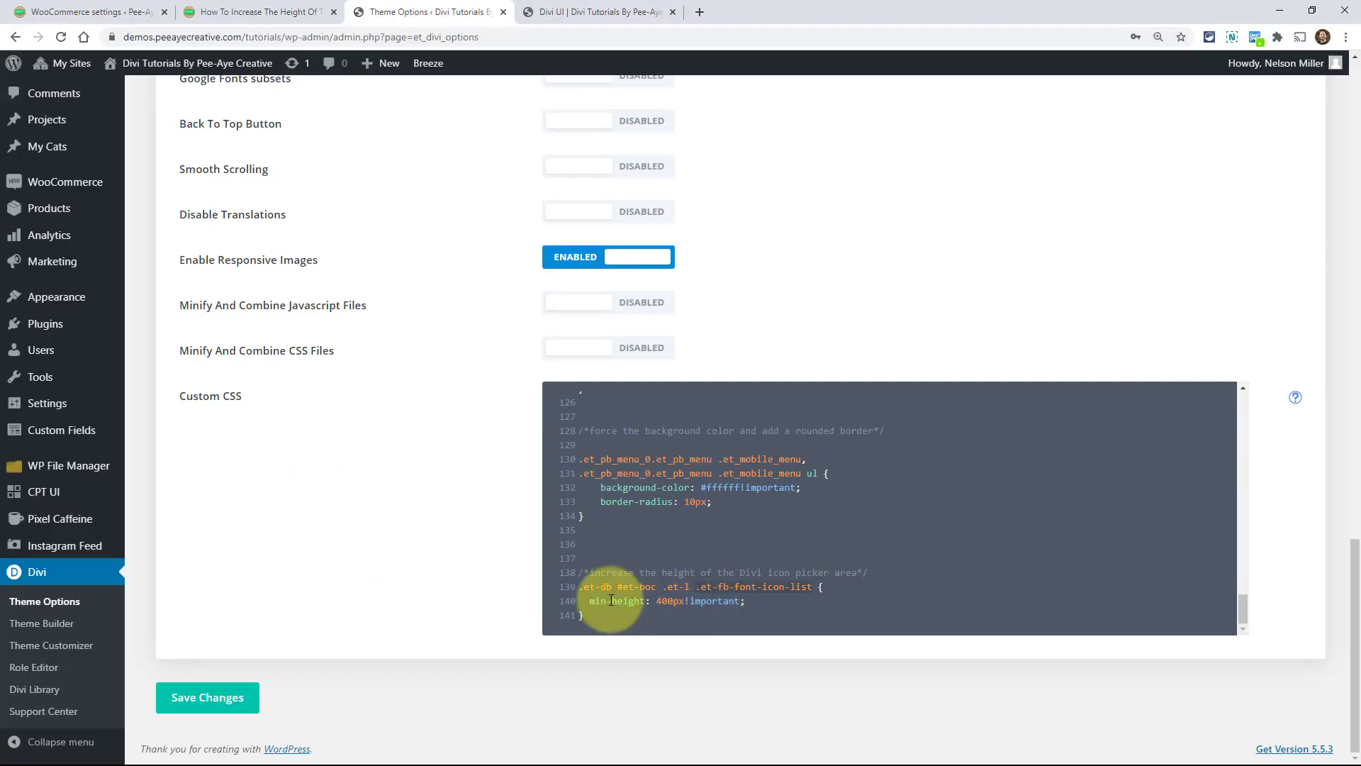
# Switch to the Divi UI page open in the Visual Builder and reload it
pyautogui.click(550, 14)
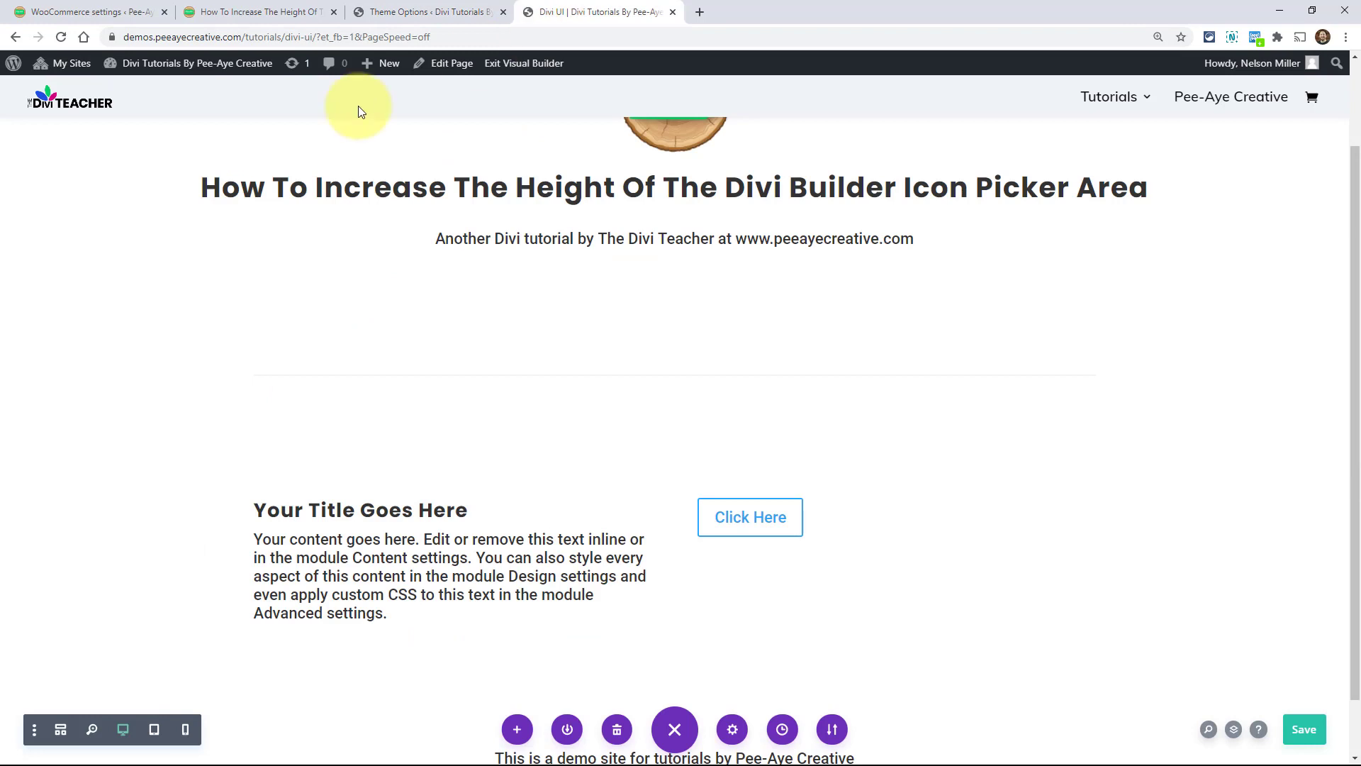
pyautogui.click(61, 38)
pyautogui.click(747, 116)
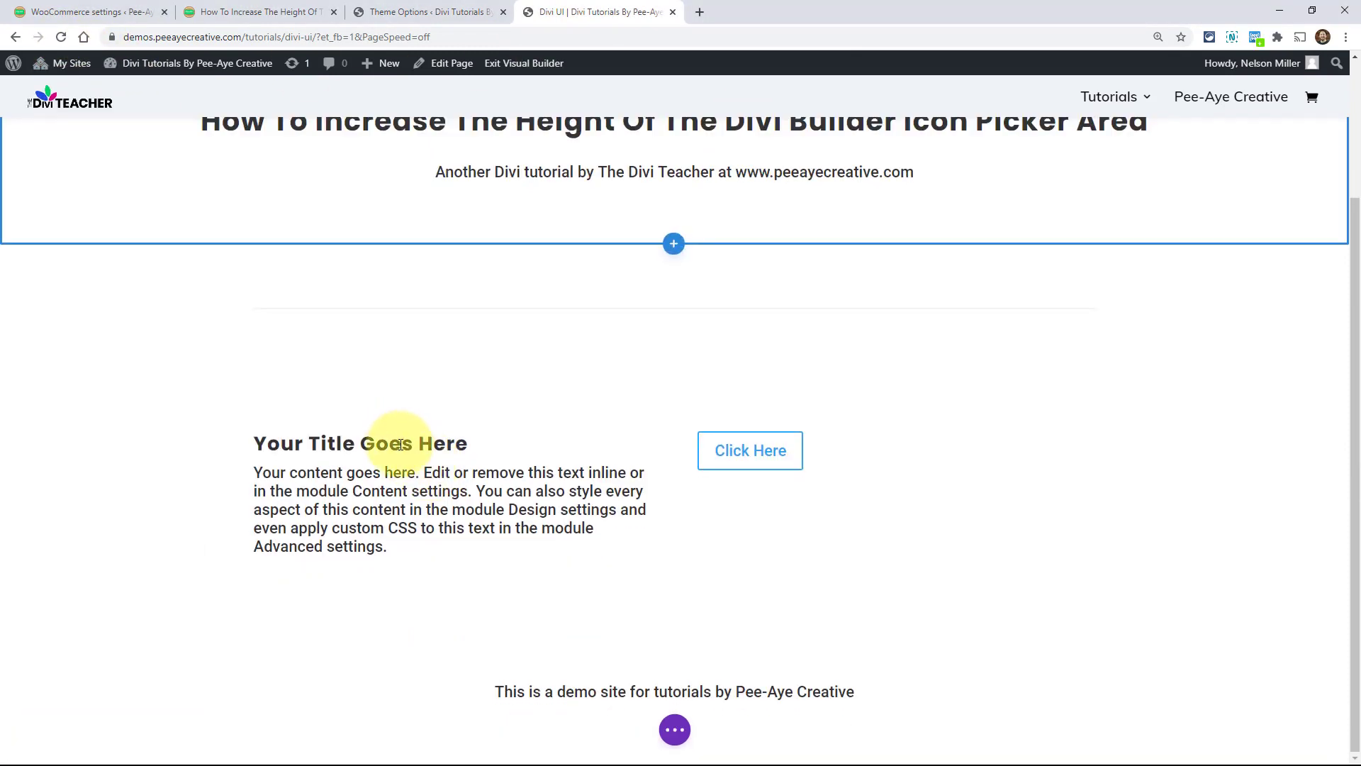
# Open the blurb's Image & Icon settings and enlarge the settings window so more of the icon picker fits
pyautogui.moveTo(397, 454)
pyautogui.click(425, 474)
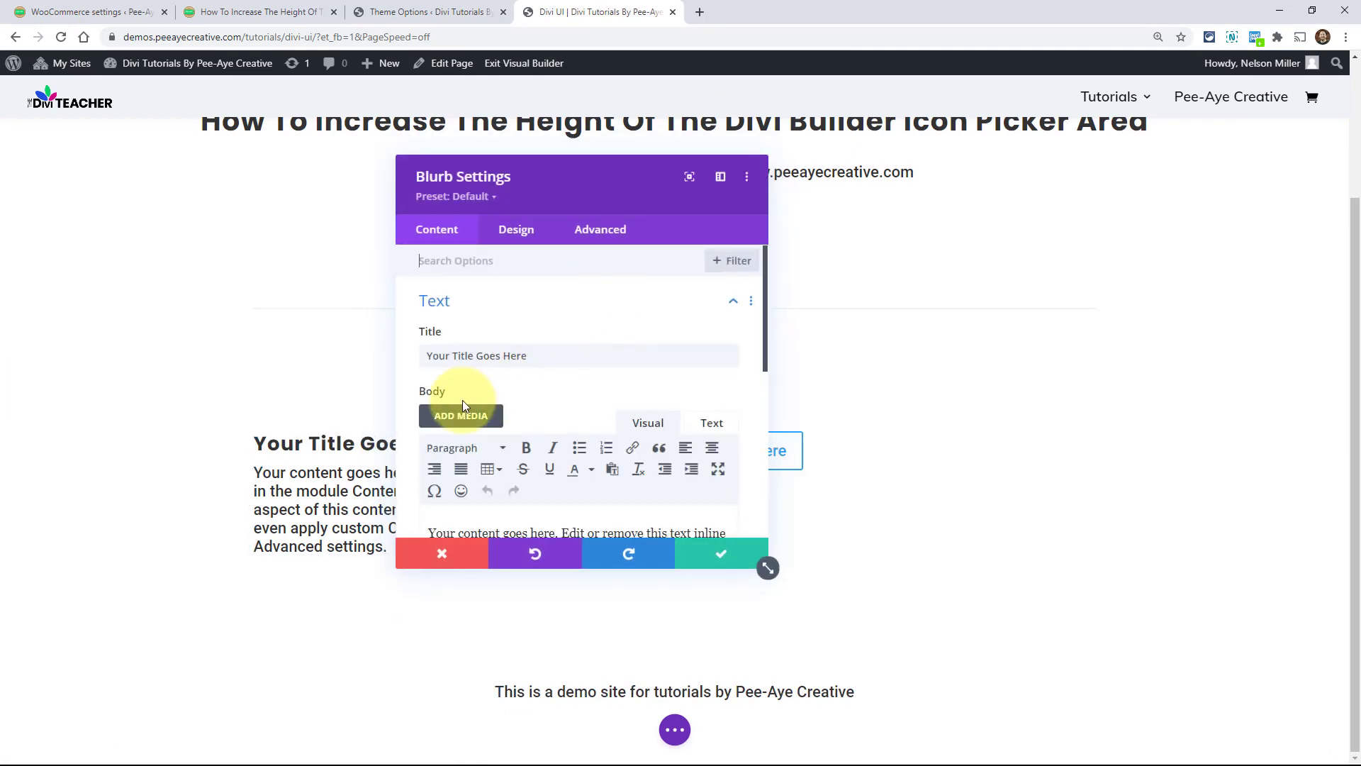
pyautogui.scroll(-4, 448, 368)
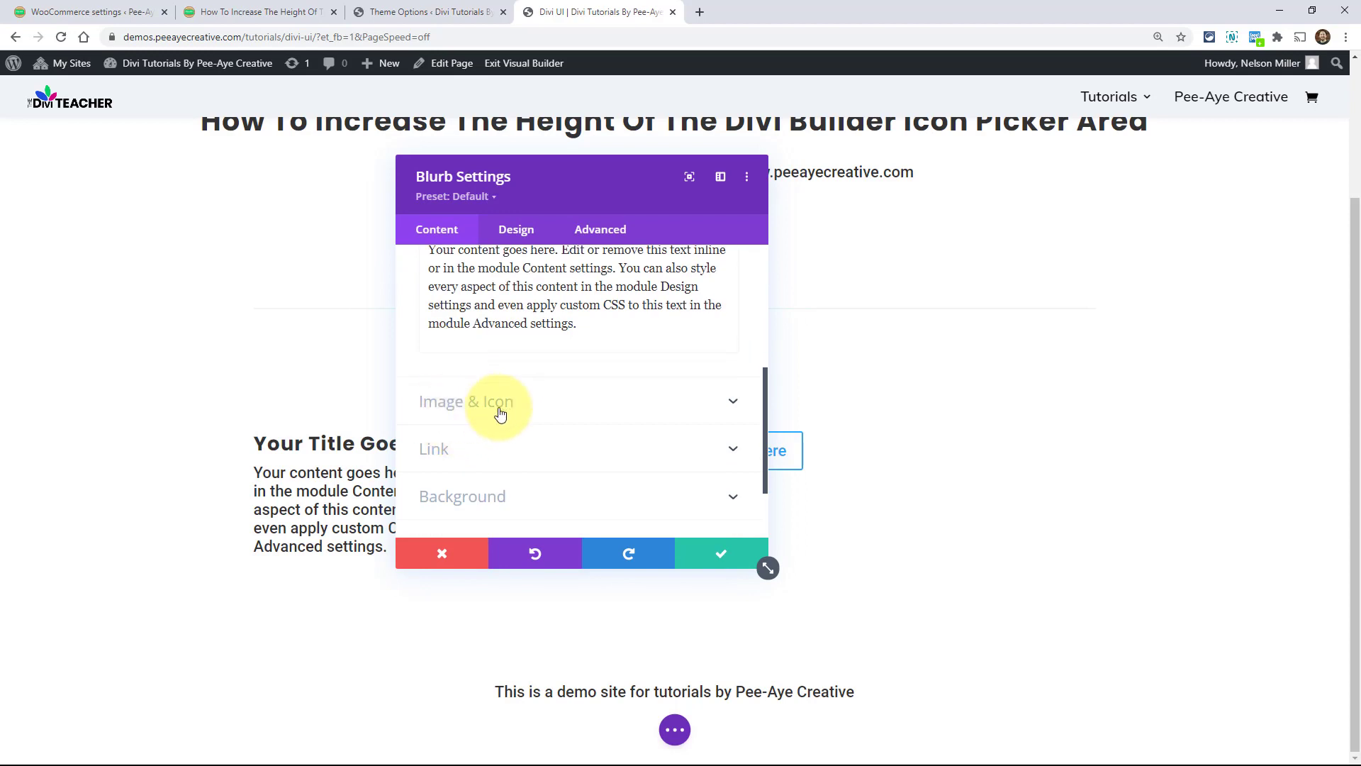
pyautogui.click(573, 419)
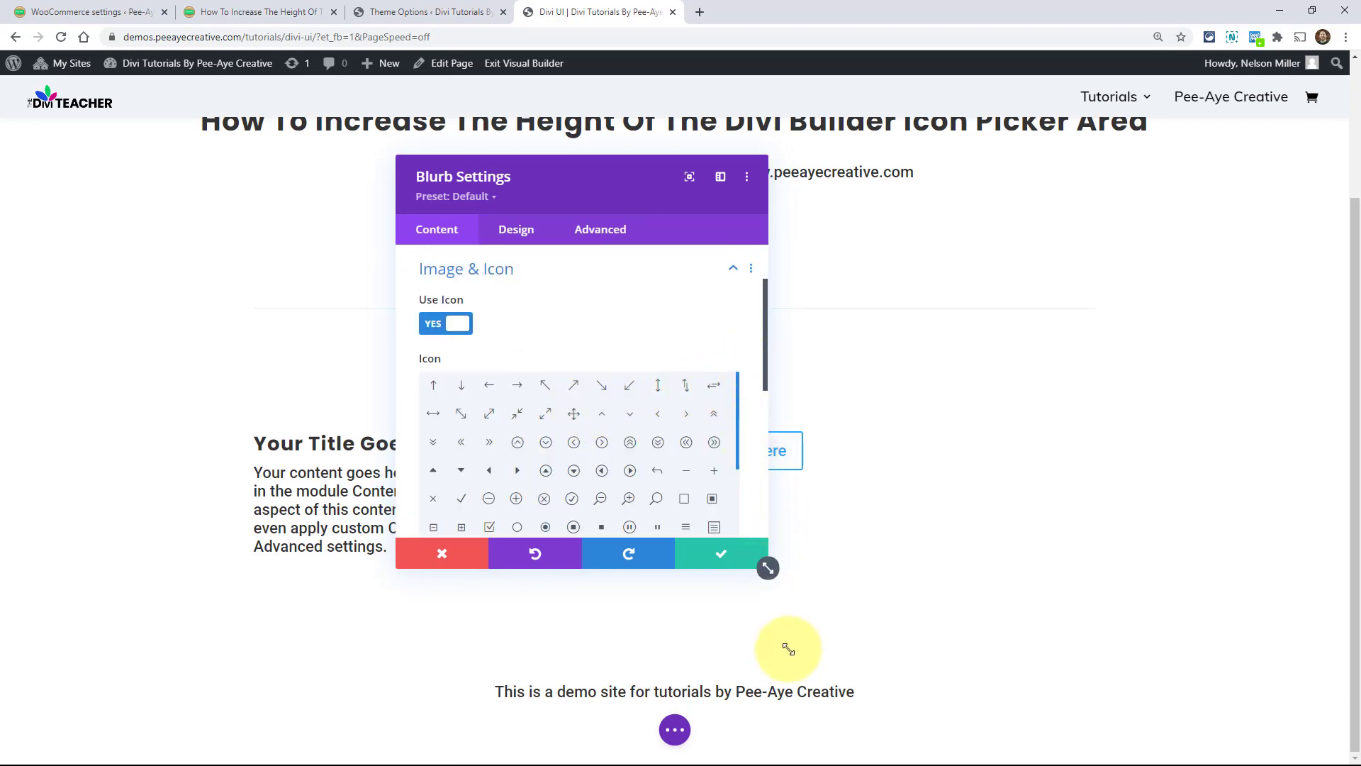
pyautogui.moveTo(788, 649); pyautogui.dragTo(784, 699)
# Look through the blurb's icon picker list down to the social icons and back, and close the blurb settings with saving
pyautogui.scroll(-2, 721, 381)
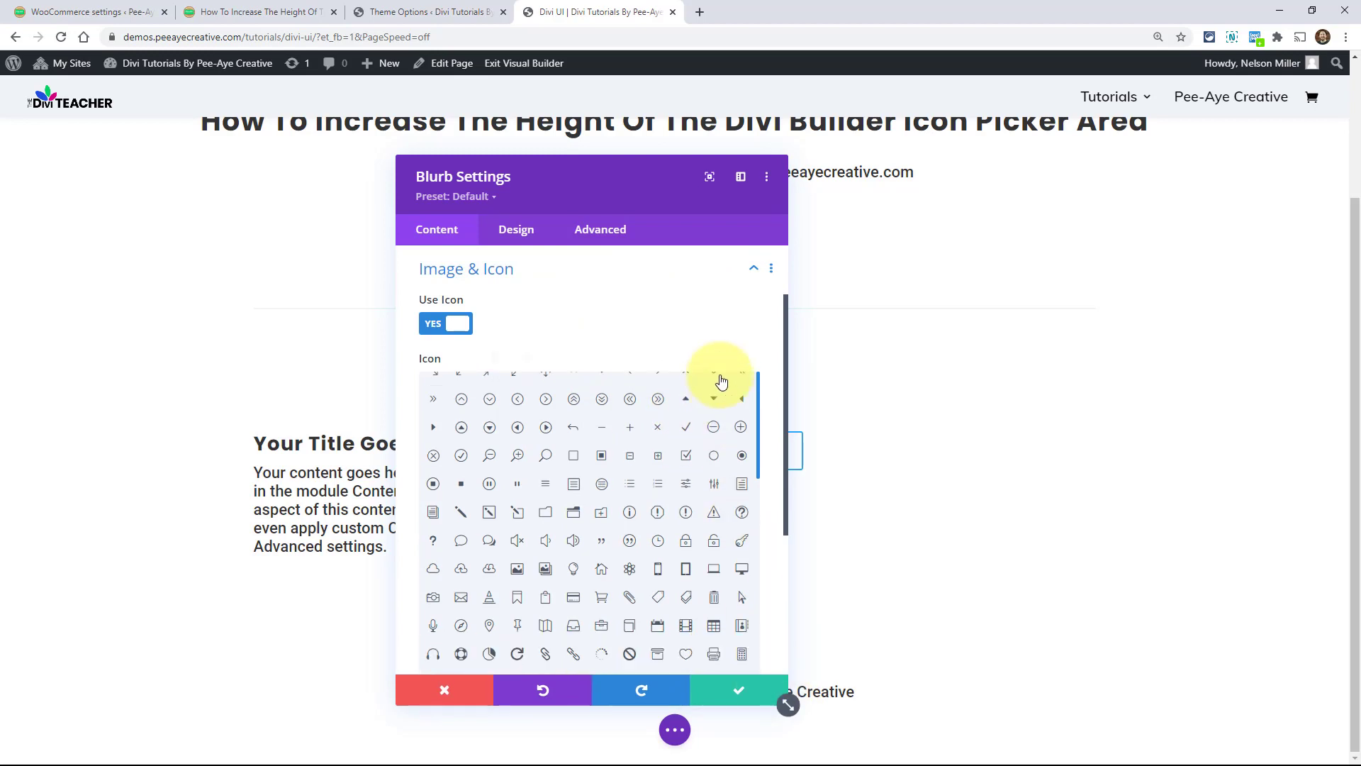
pyautogui.scroll(-5, 709, 354)
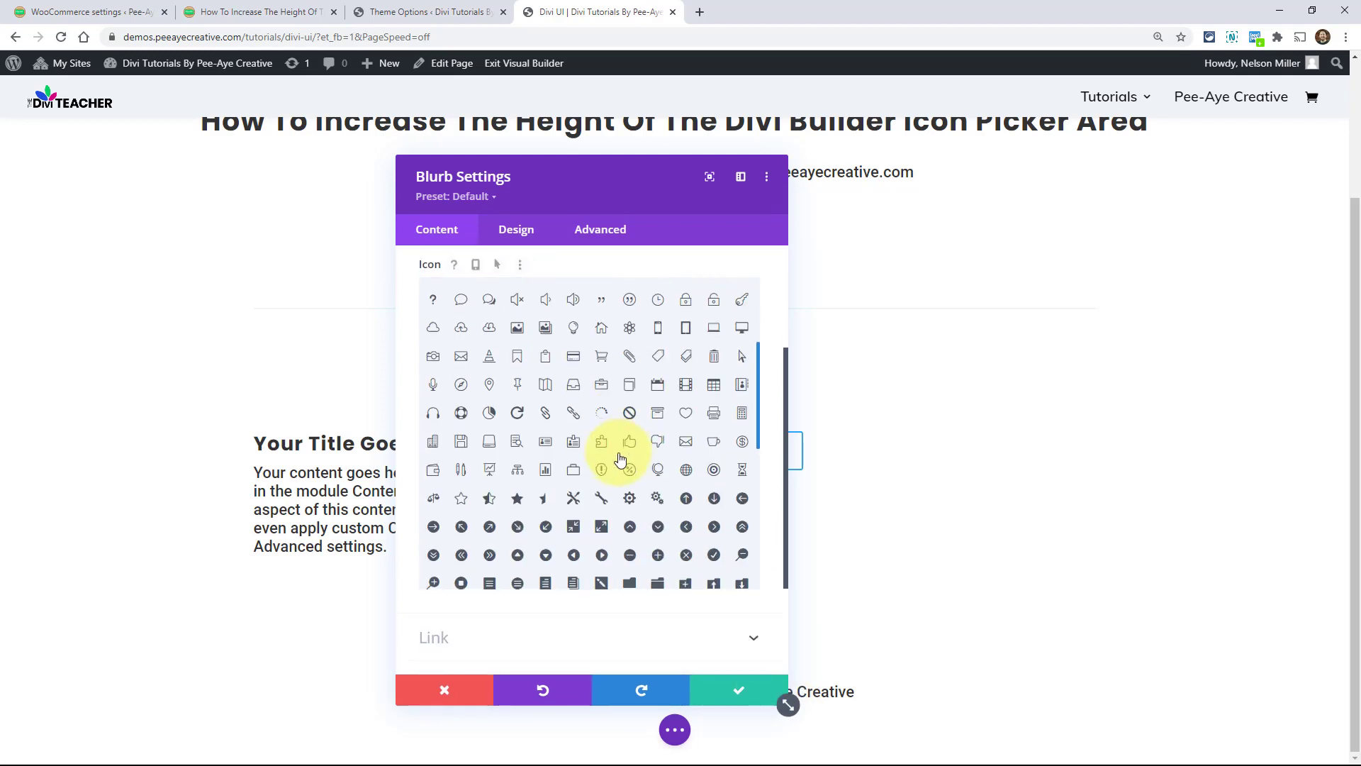
pyautogui.scroll(-4, 620, 460)
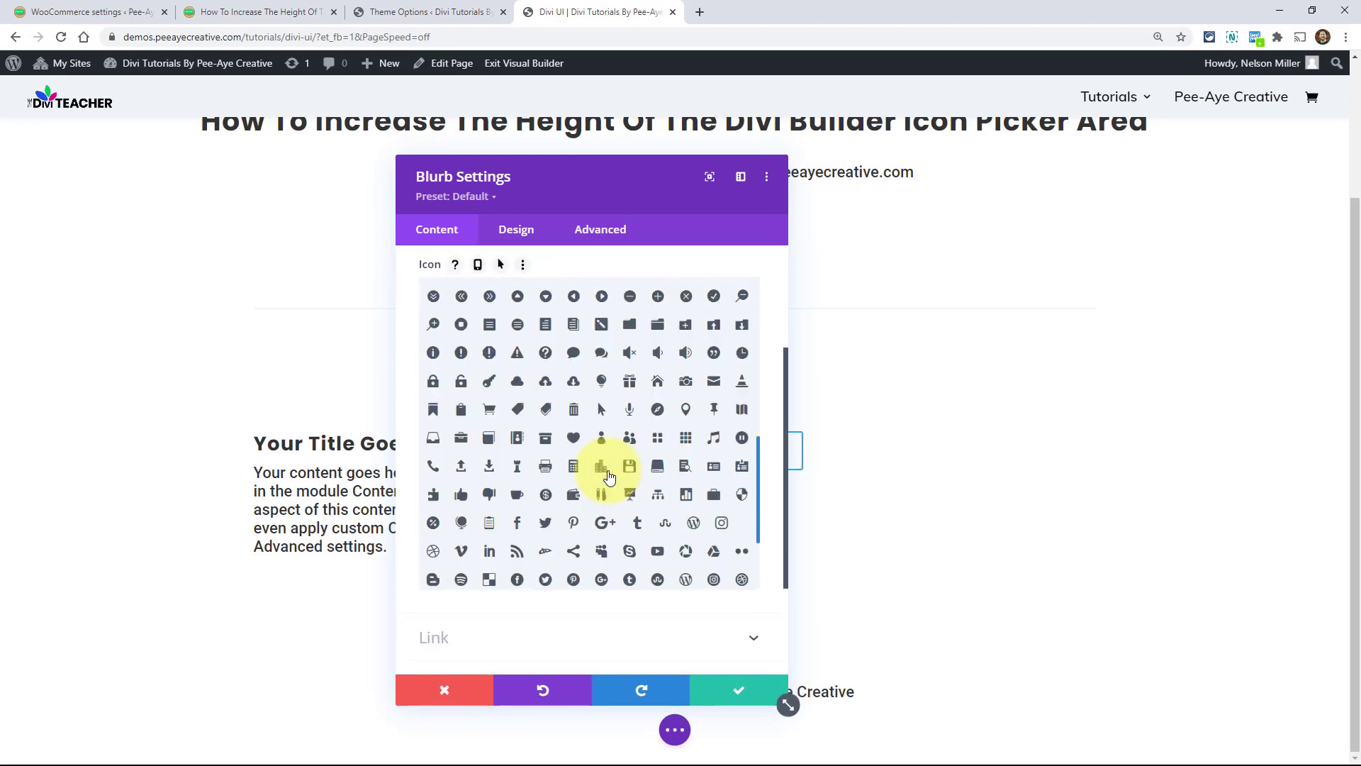
pyautogui.scroll(8, 608, 477)
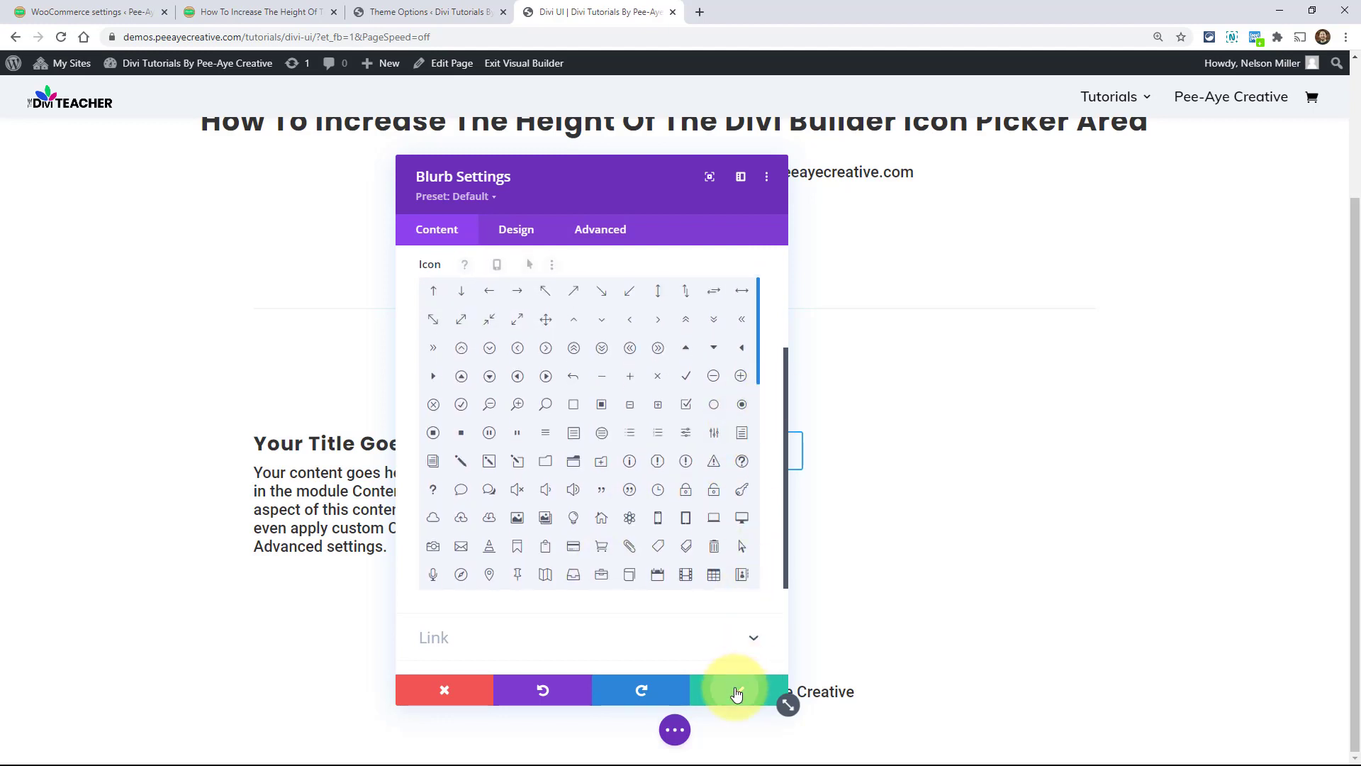
pyautogui.click(737, 691)
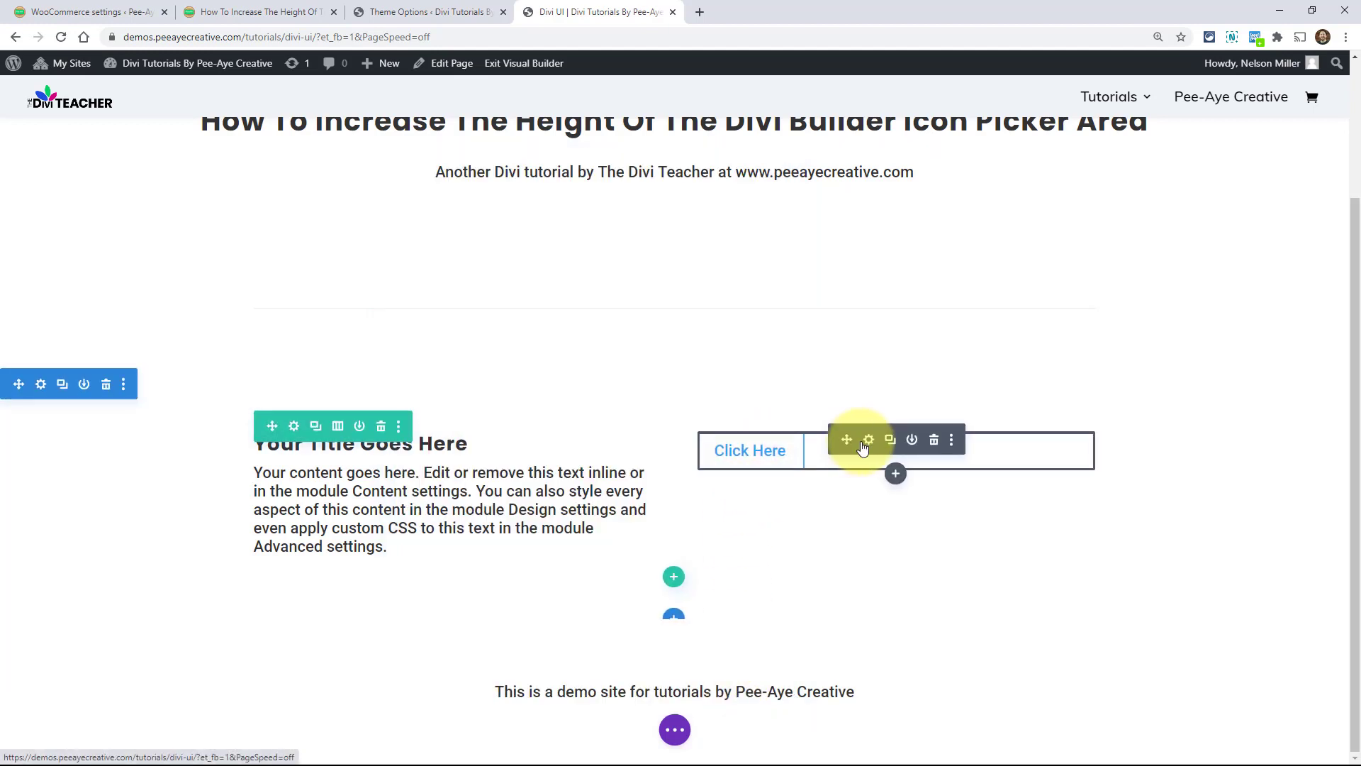
# Enable custom styles for the Click Here button in its design settings, and move the settings window off the button
pyautogui.click(868, 440)
pyautogui.click(516, 230)
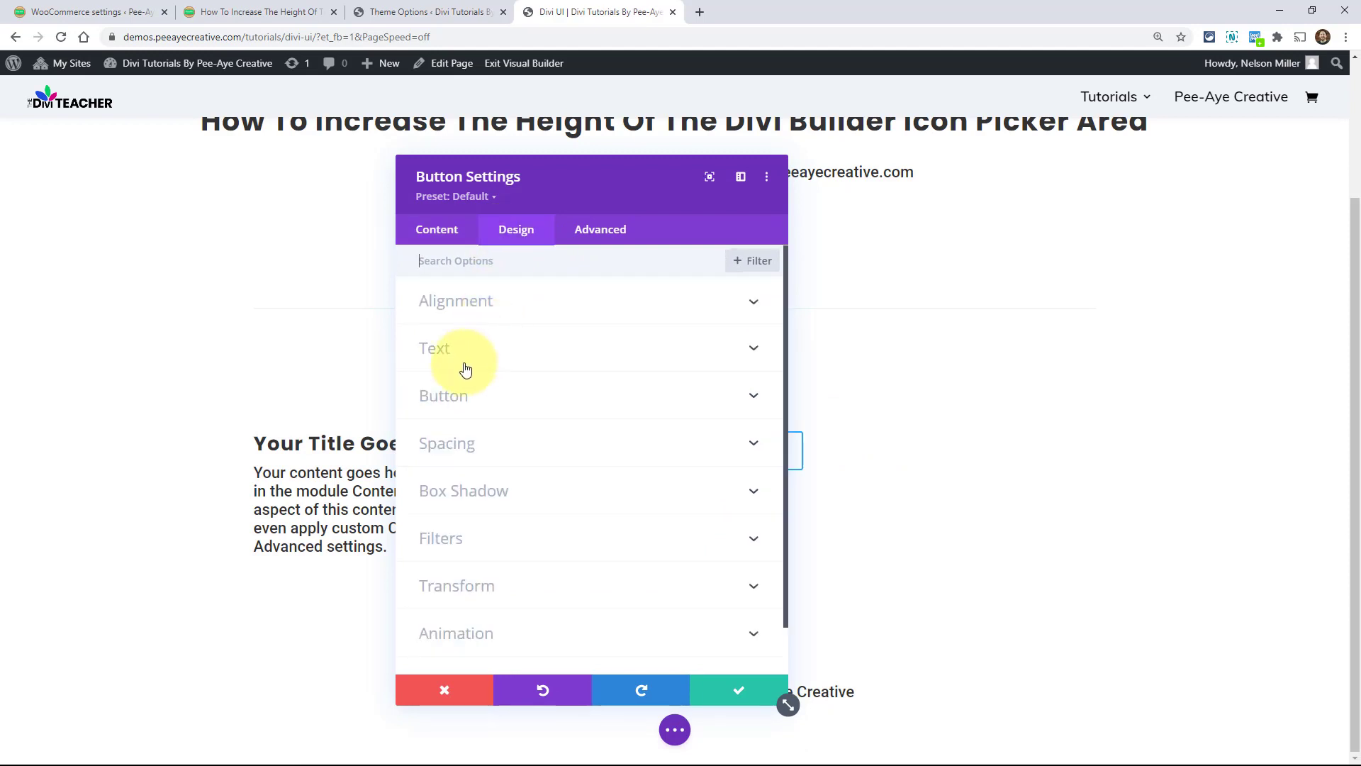
pyautogui.click(444, 394)
pyautogui.click(437, 328)
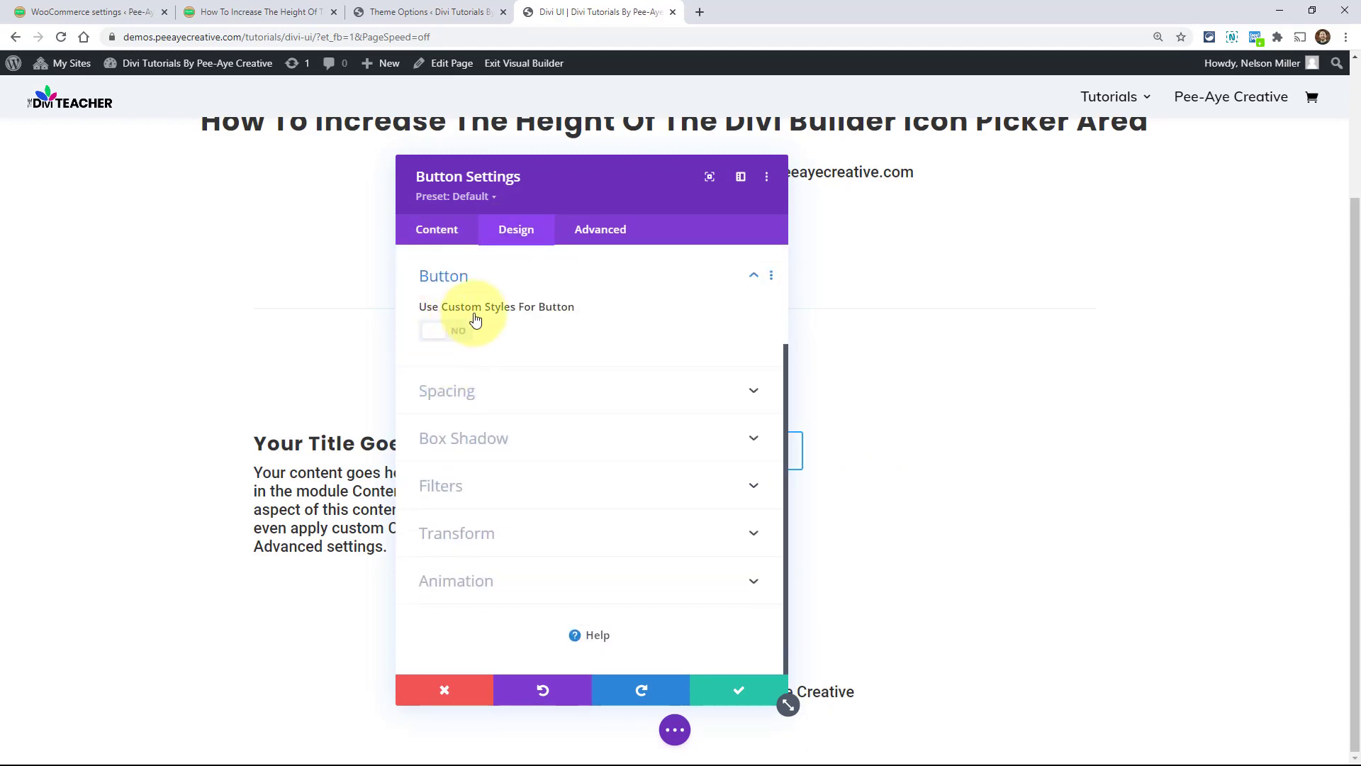
pyautogui.moveTo(595, 189); pyautogui.dragTo(375, 134)
# Examine the Button Icon picker's height and list in the button's design settings, and save the button settings
pyautogui.scroll(-4, 368, 419)
pyautogui.scroll(-10, 367, 419)
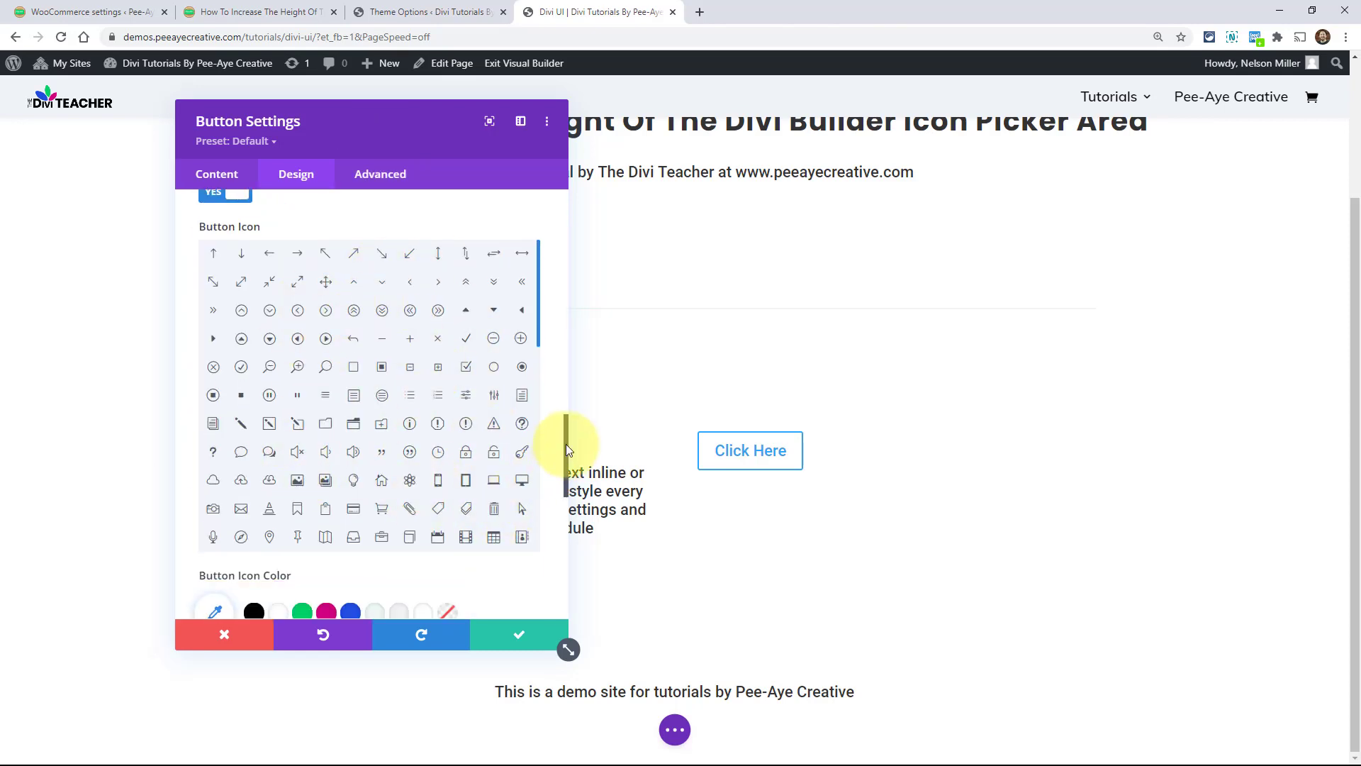
pyautogui.scroll(-2, 566, 444)
pyautogui.scroll(3, 567, 440)
pyautogui.scroll(-1, 566, 444)
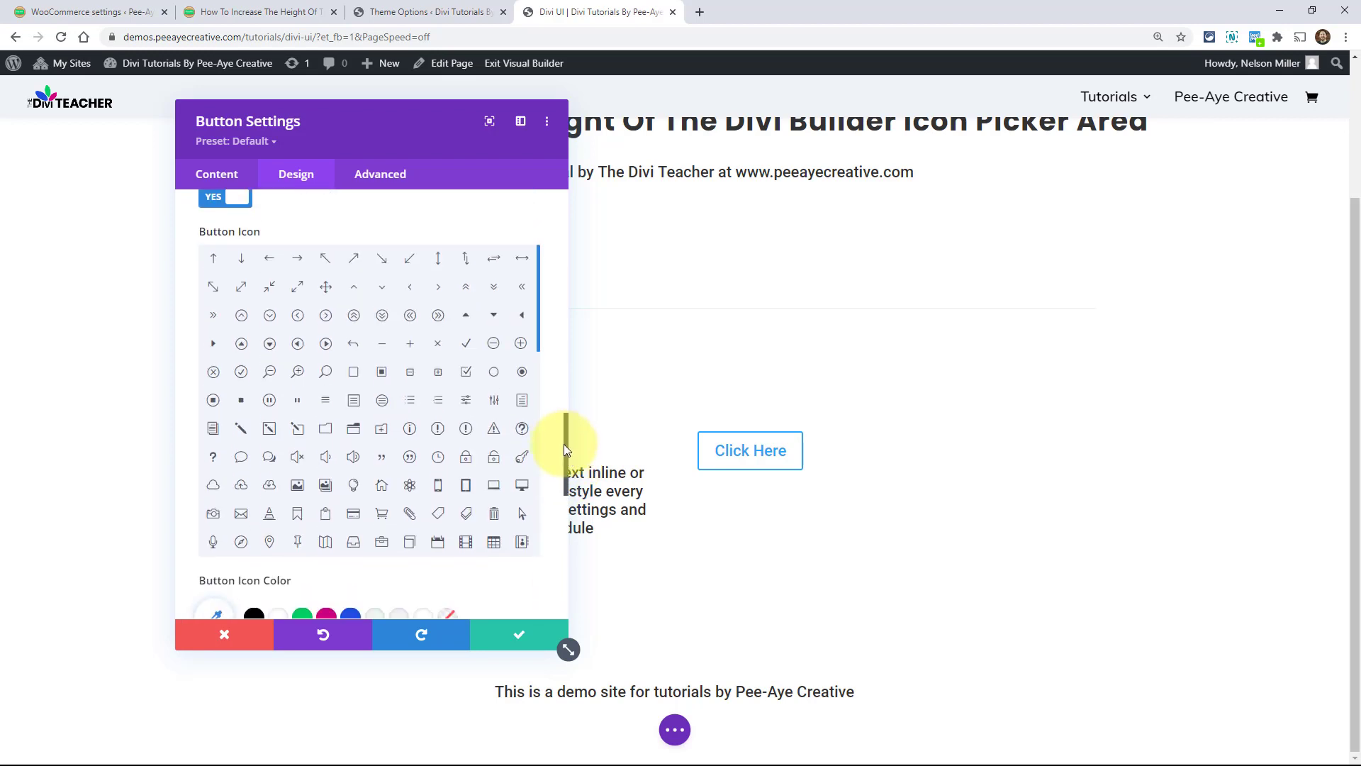
pyautogui.scroll(-3, 450, 523)
pyautogui.scroll(-4, 474, 585)
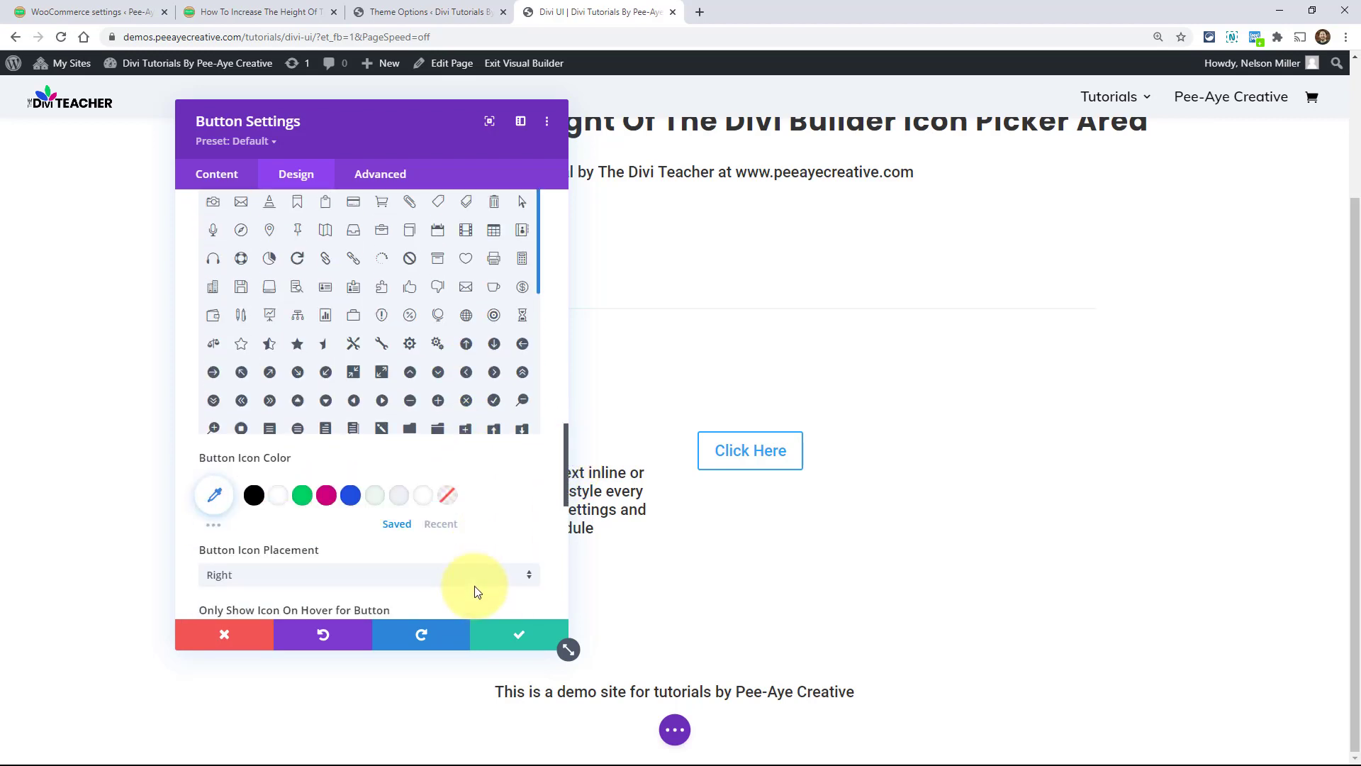
pyautogui.scroll(5, 453, 580)
pyautogui.scroll(4, 462, 380)
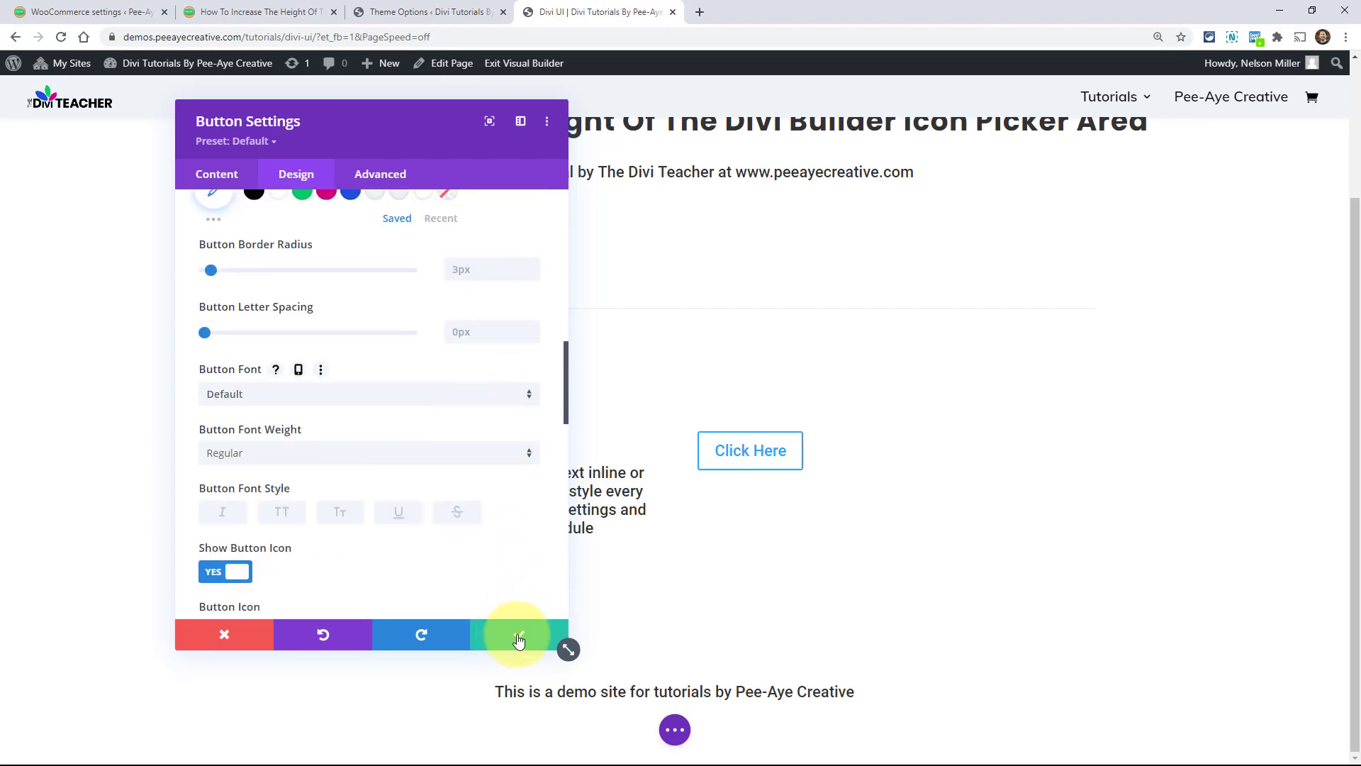
pyautogui.click(519, 637)
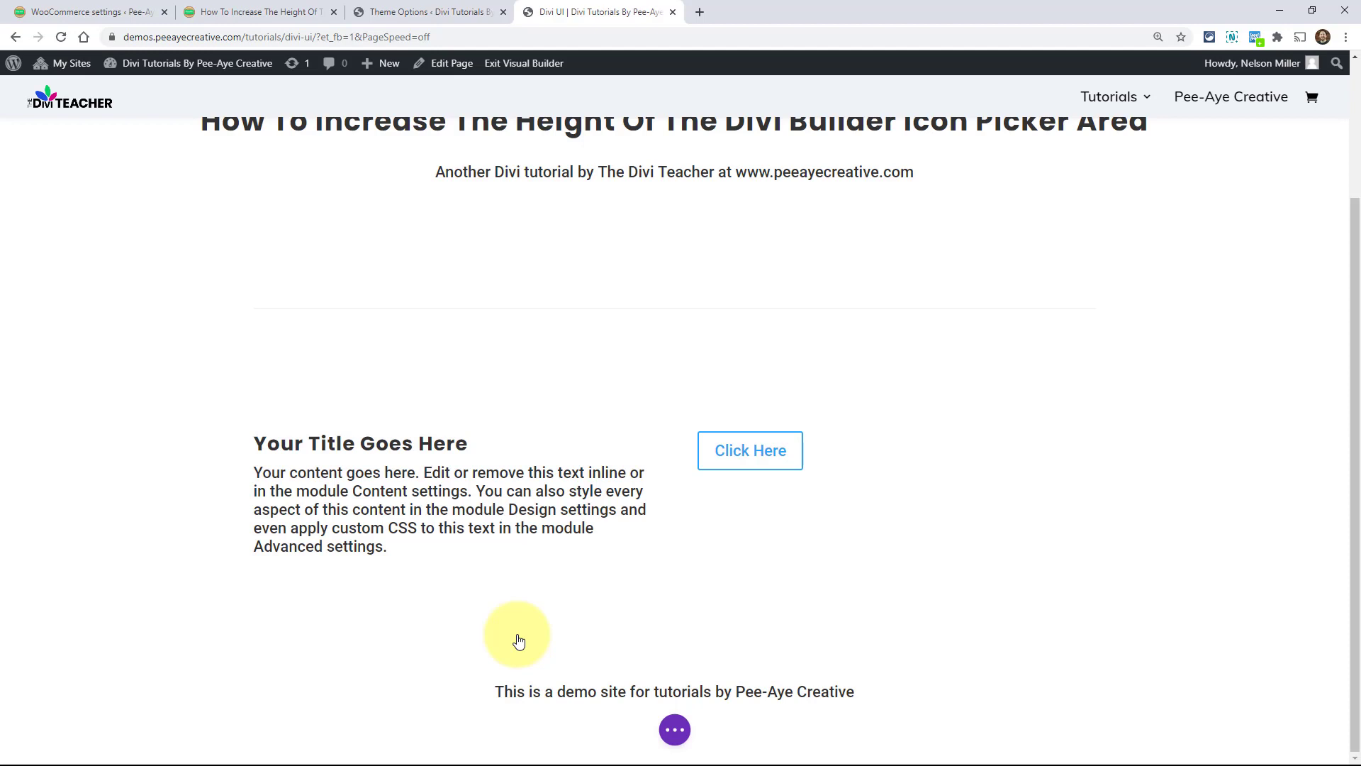
# Show the Visual Builder's page controls, and return to the Custom CSS in the Divi Theme Options browser tab
pyautogui.click(674, 730)
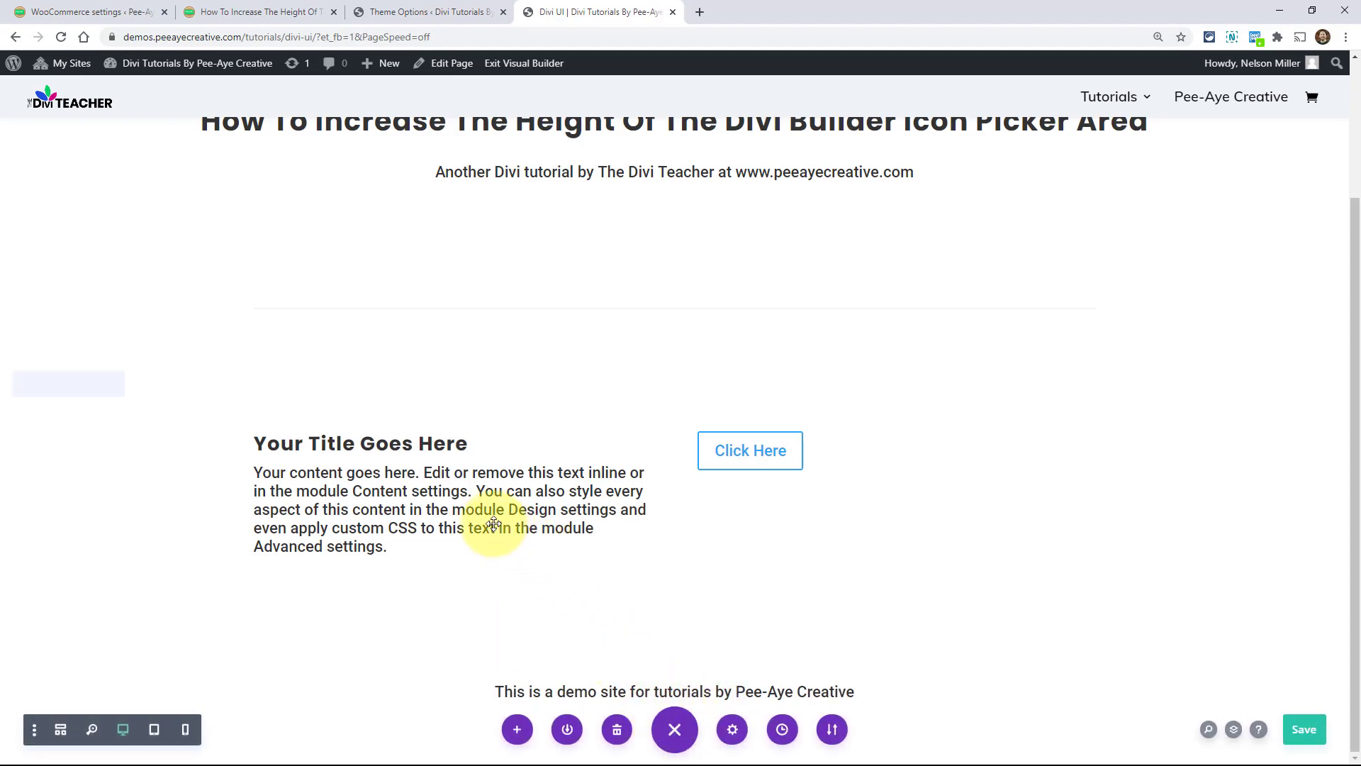
pyautogui.moveTo(494, 524)
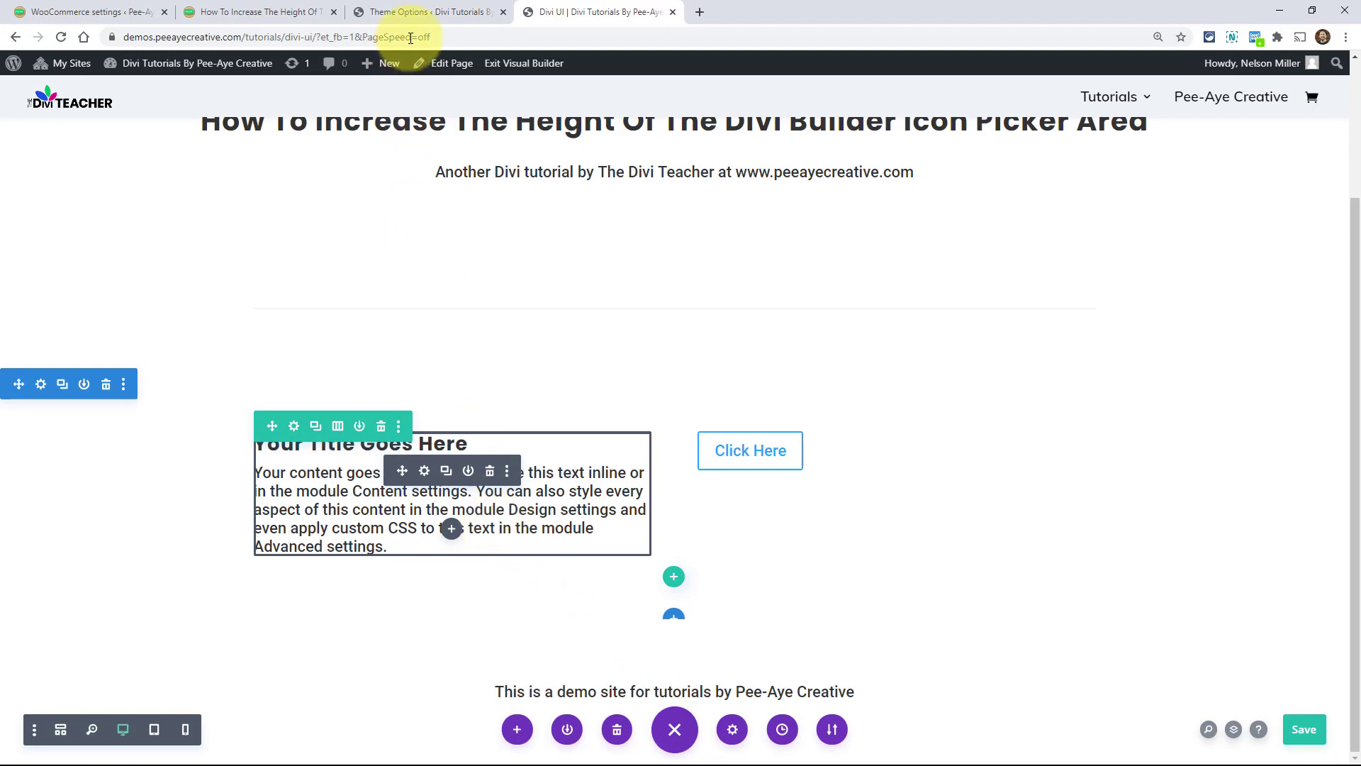
pyautogui.click(423, 15)
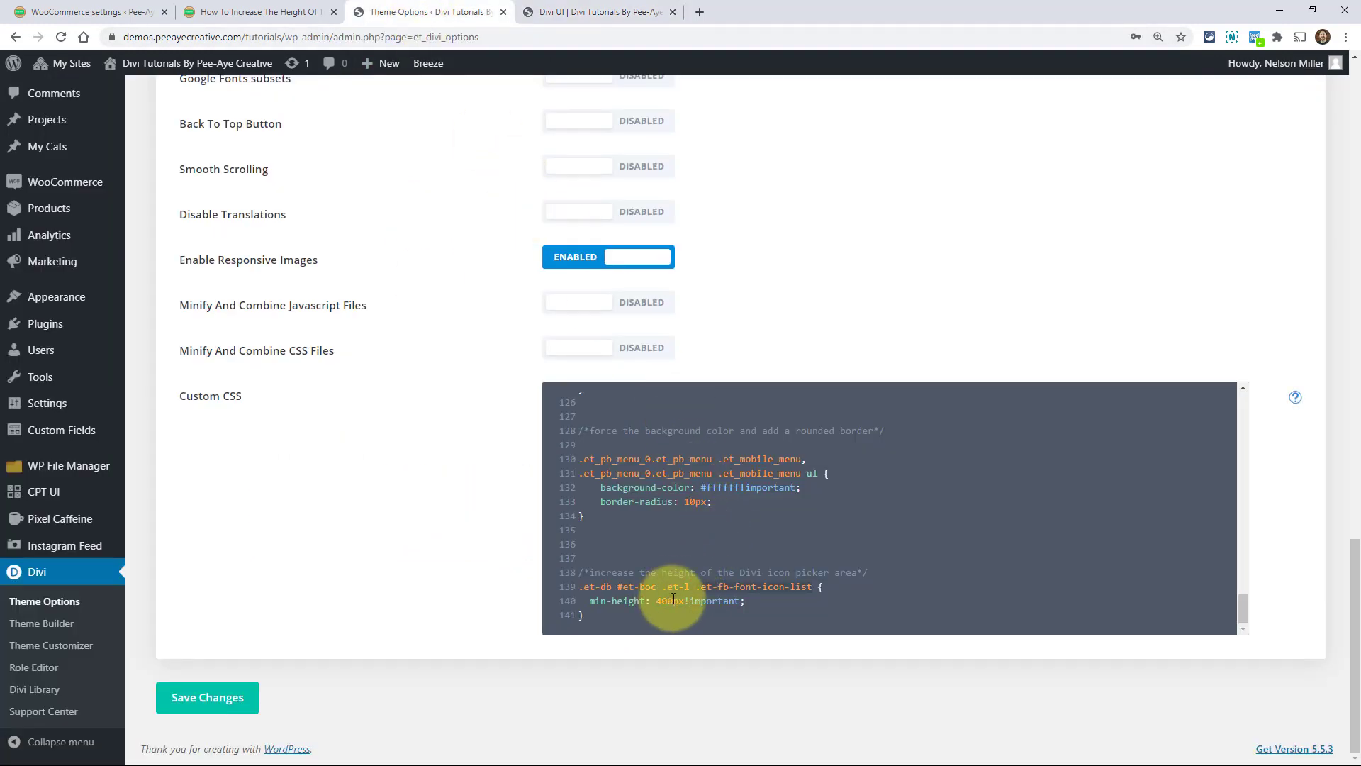